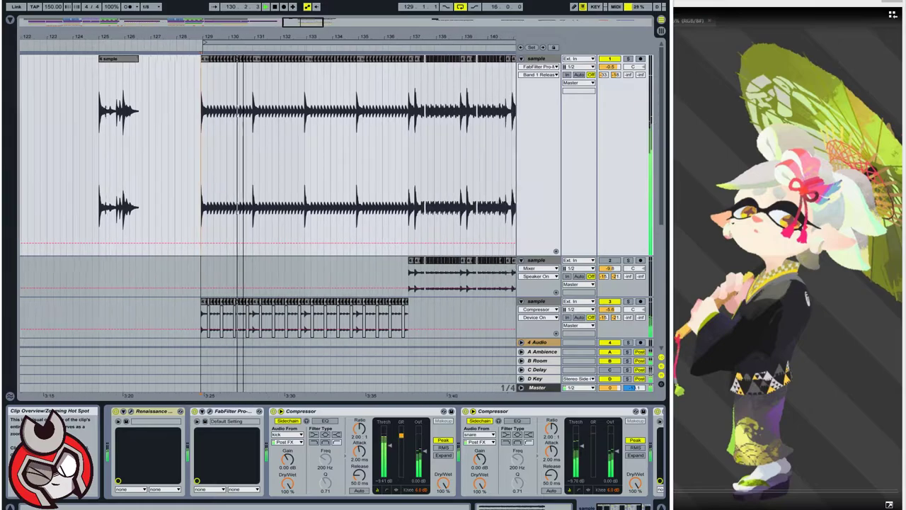
# - Make the arrangement follow the playback position and hide the tracks' input/output section
pyautogui.hotkey('ctrl', 'f')
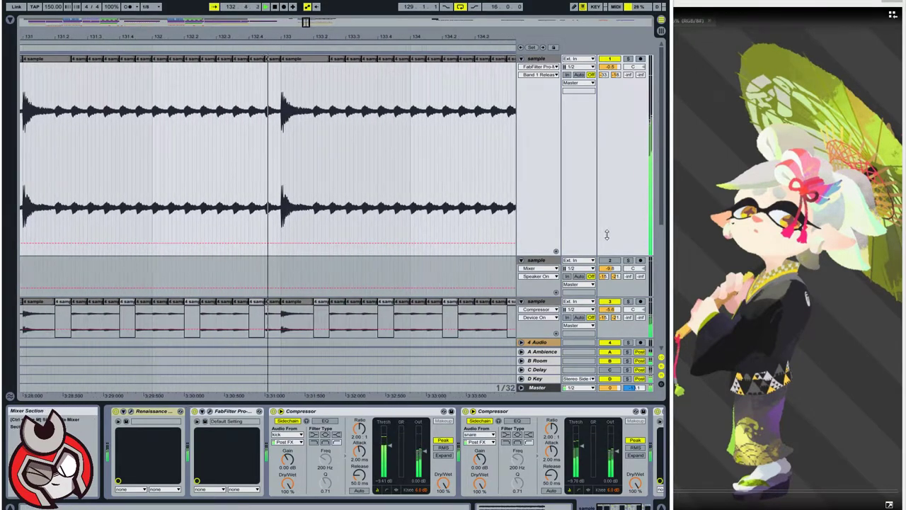
pyautogui.click(661, 361)
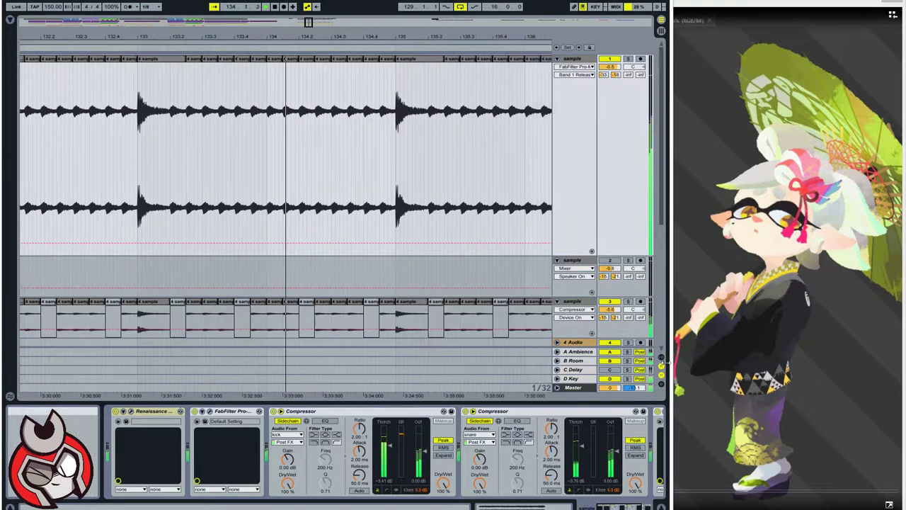
pyautogui.scroll(-8, 435, 204)
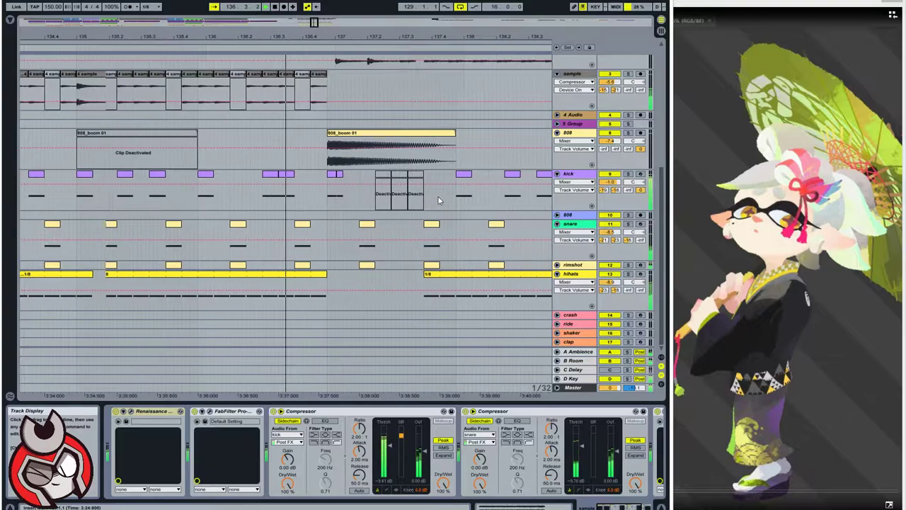
pyautogui.scroll(4, 438, 201)
pyautogui.scroll(5, 441, 201)
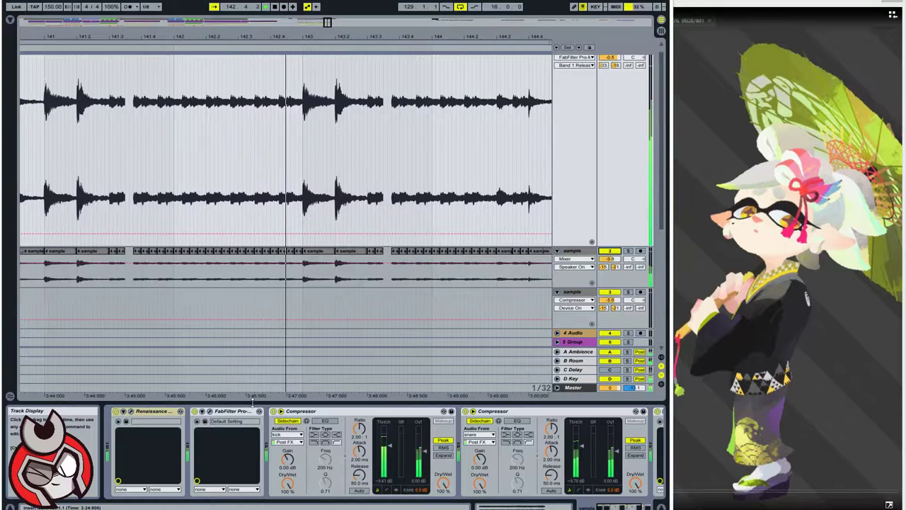
# - Check the Renaissance Axx on the first sample track and nudge the low band up slightly in its FabFilter Pro-MB
pyautogui.click(130, 412)
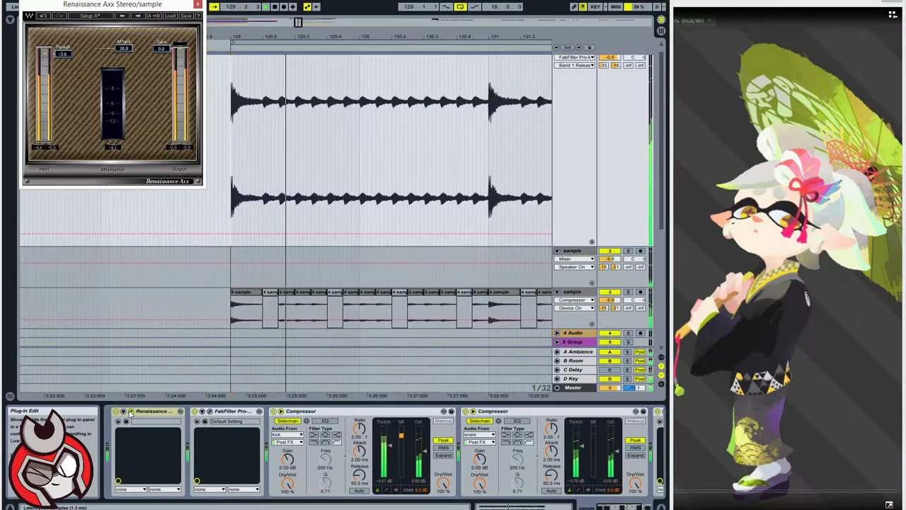
pyautogui.click(130, 412)
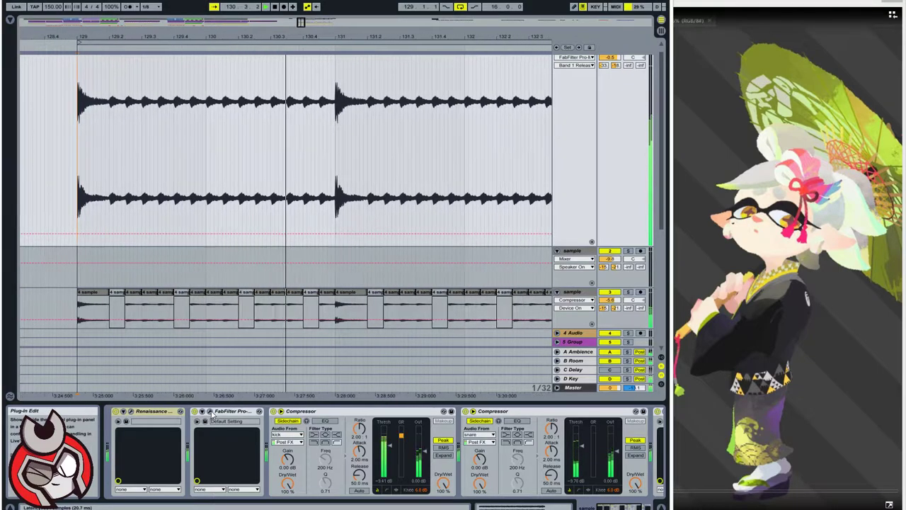
pyautogui.click(209, 412)
pyautogui.moveTo(532, 171)
pyautogui.moveTo(530, 170); pyautogui.dragTo(530, 165)
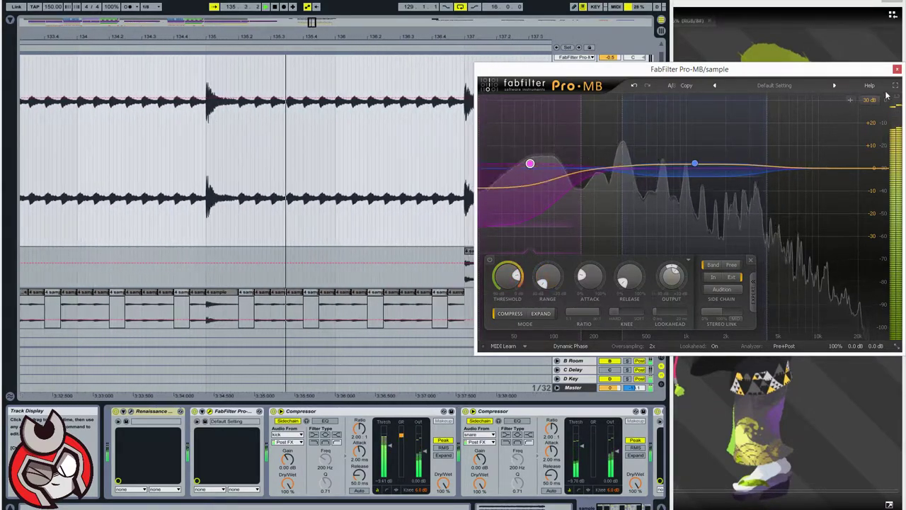
pyautogui.click(897, 69)
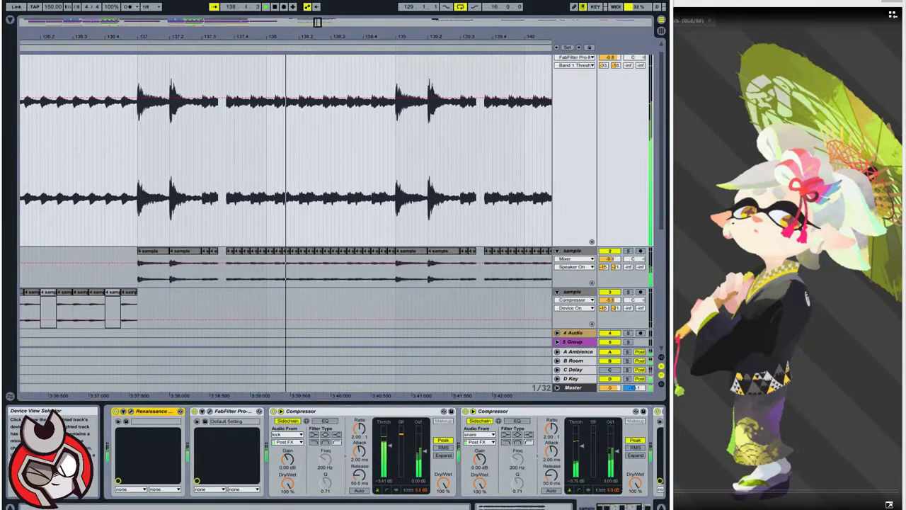
# - Show the activity view on the kick and snare sidechain compressors and enable auto release on the snare one
pyautogui.hscroll(3, 386, 411)
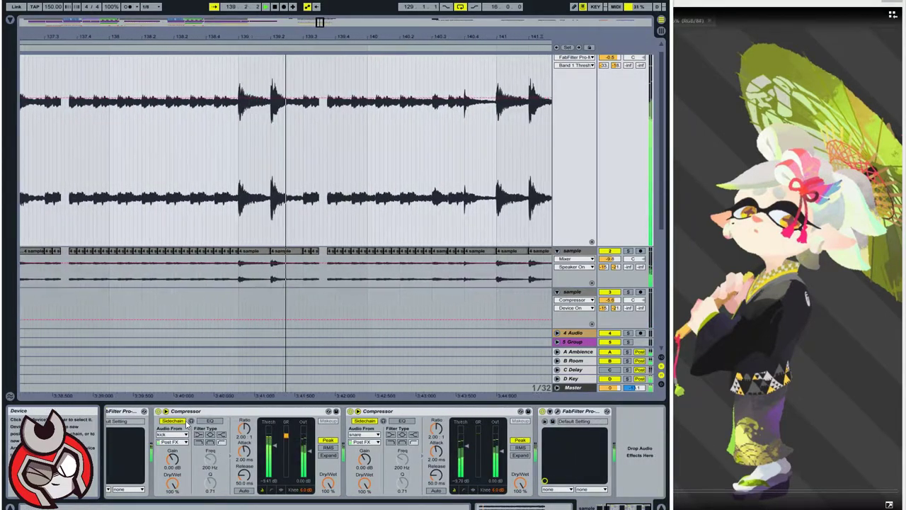
pyautogui.click(279, 489)
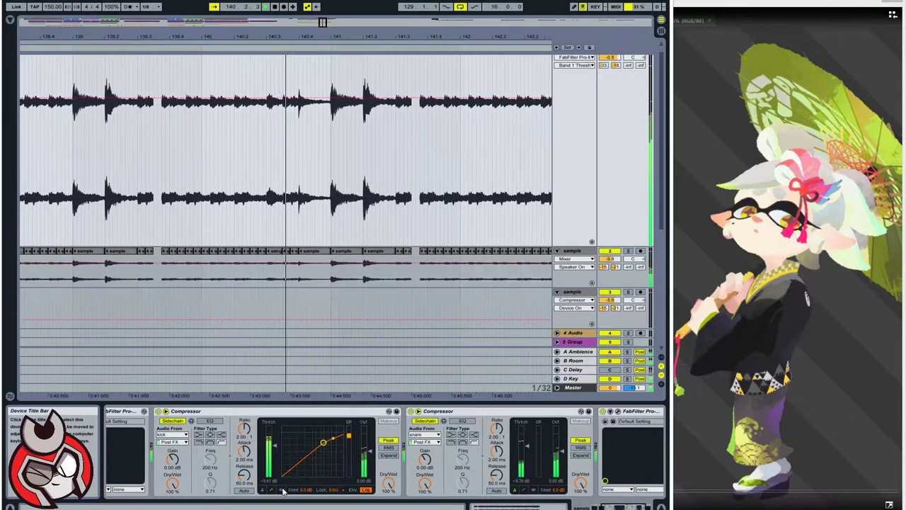
pyautogui.click(264, 488)
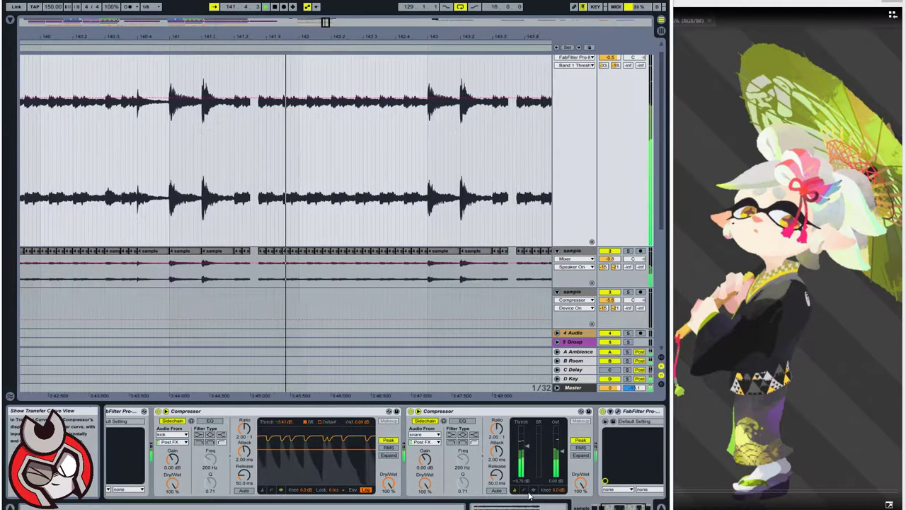
pyautogui.click(534, 491)
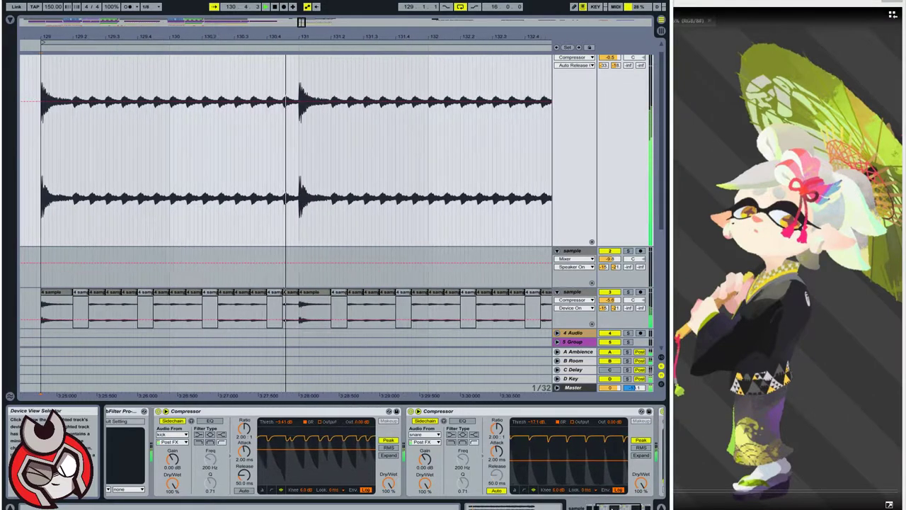
# - Open the first sample track's FabFilter Pro-Q 2 and move the low mid-channel bell to about 160 Hz at +1.25 dB
pyautogui.click(614, 506)
pyautogui.moveTo(615, 507); pyautogui.dragTo(622, 508)
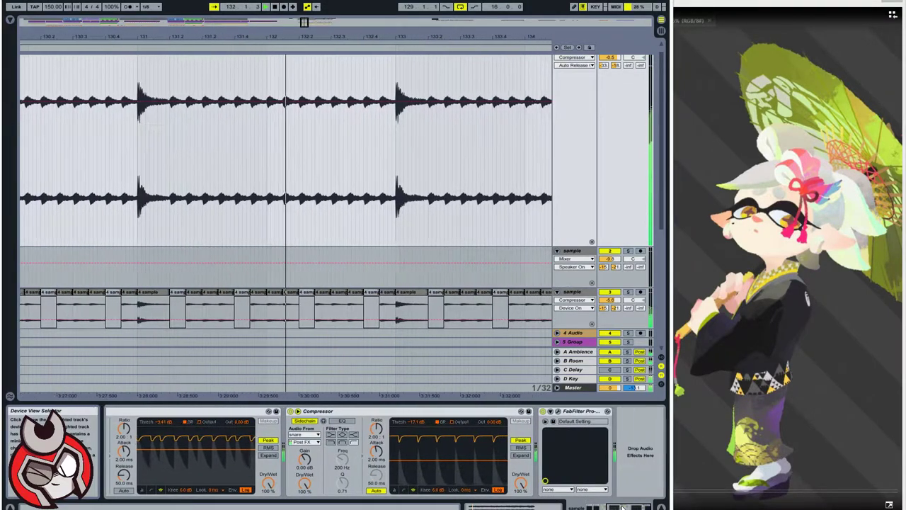
pyautogui.click(559, 412)
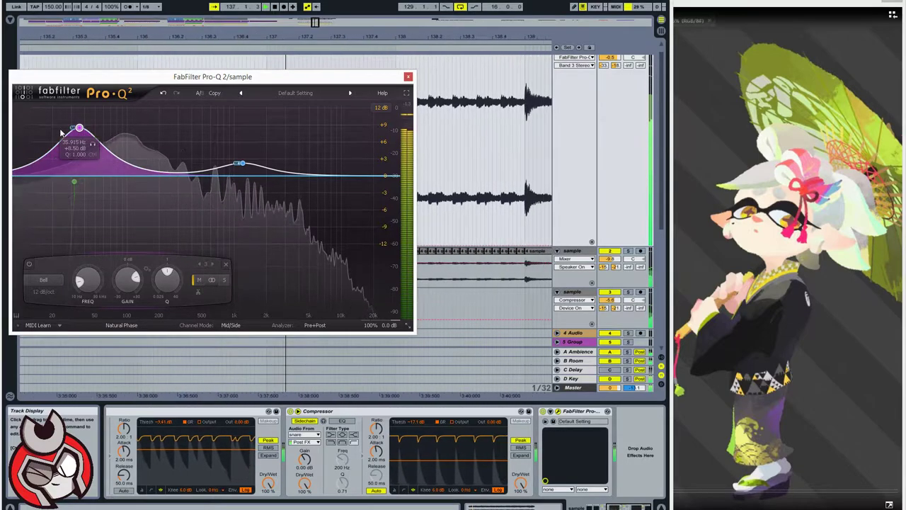
pyautogui.moveTo(110, 126); pyautogui.dragTo(154, 155)
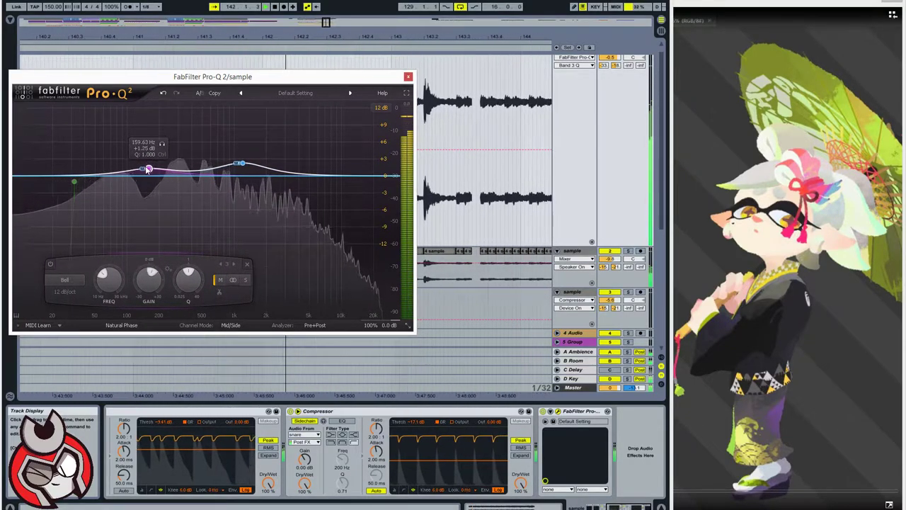
# - Enable the side-channel low cut in Pro-Q 2, raise its frequency to just below the 160 Hz bell and close the equalizer
pyautogui.click(74, 182)
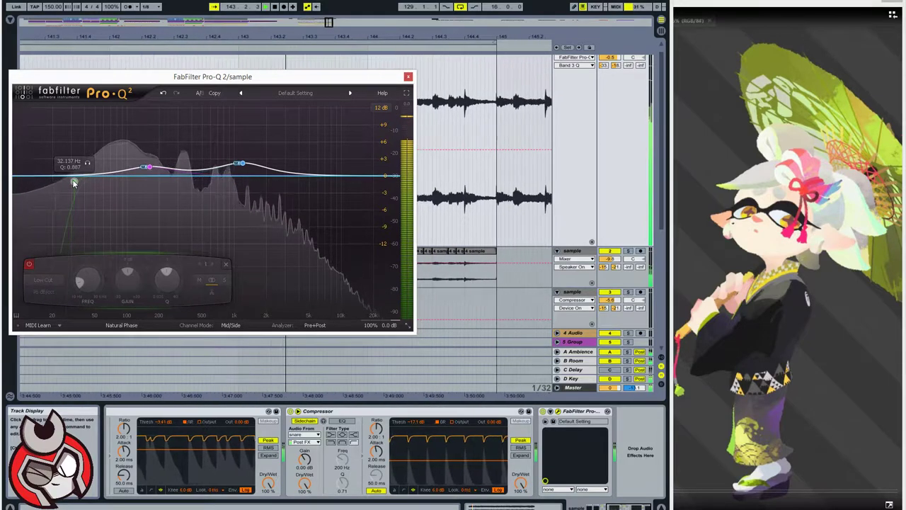
pyautogui.click(31, 266)
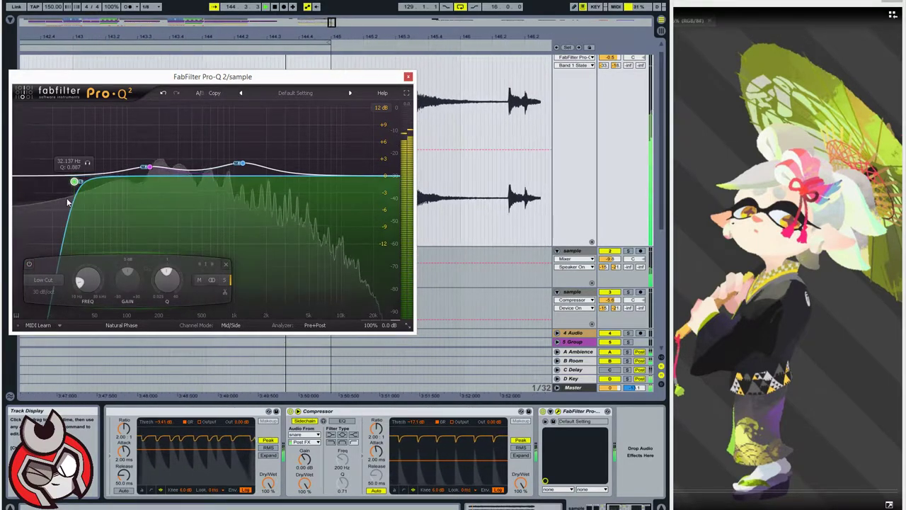
pyautogui.moveTo(79, 184); pyautogui.dragTo(145, 172)
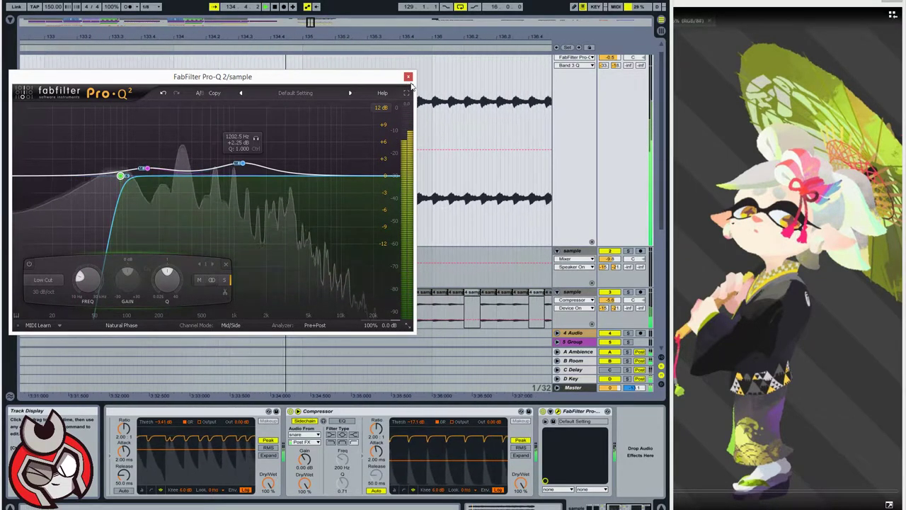
pyautogui.click(408, 75)
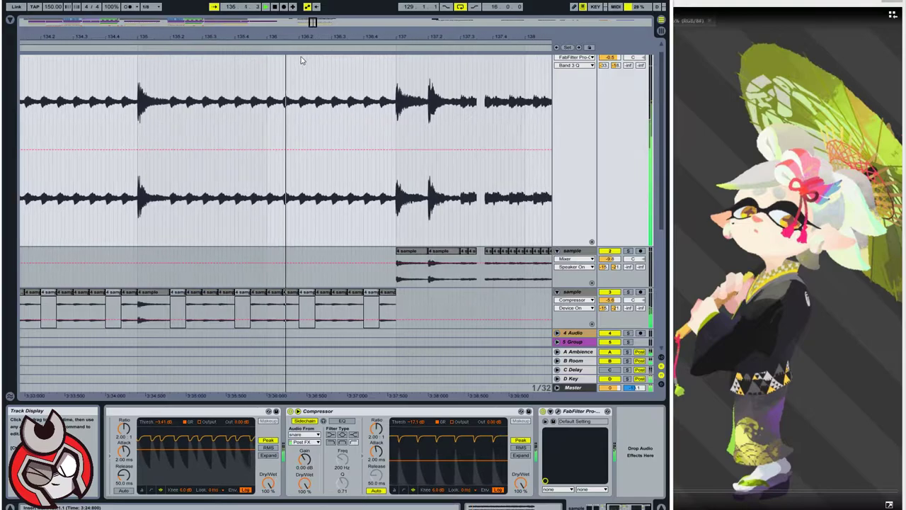
# - Zoom the arrangement out, open the FabFilter Pro-Q 2 on the second sample track and select its high-cut band
pyautogui.moveTo(316, 23); pyautogui.dragTo(330, 36)
pyautogui.scroll(-3, 452, 251)
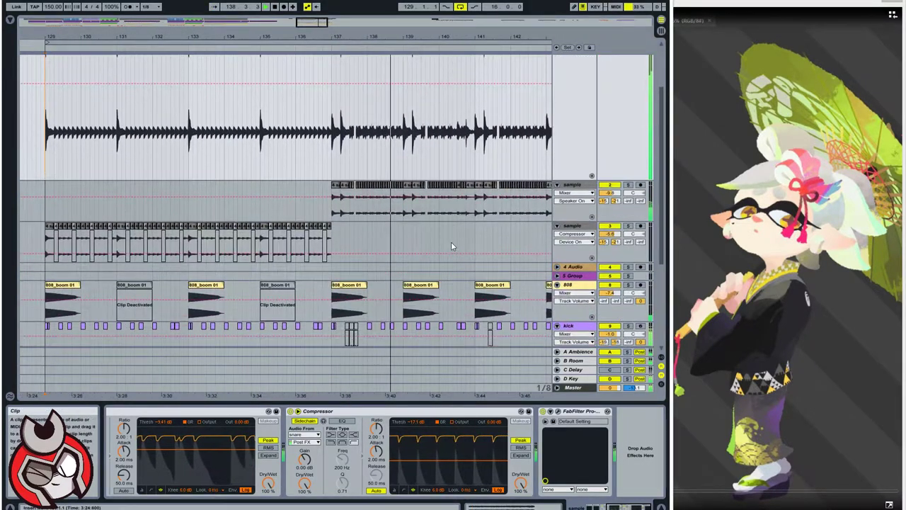
pyautogui.click(411, 205)
pyautogui.moveTo(635, 507); pyautogui.dragTo(653, 506)
pyautogui.click(558, 411)
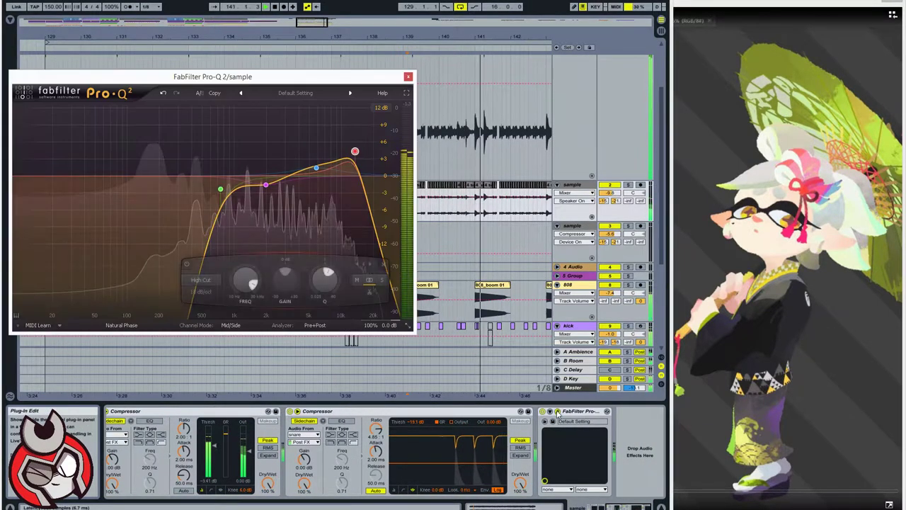
pyautogui.moveTo(355, 151); pyautogui.dragTo(355, 151)
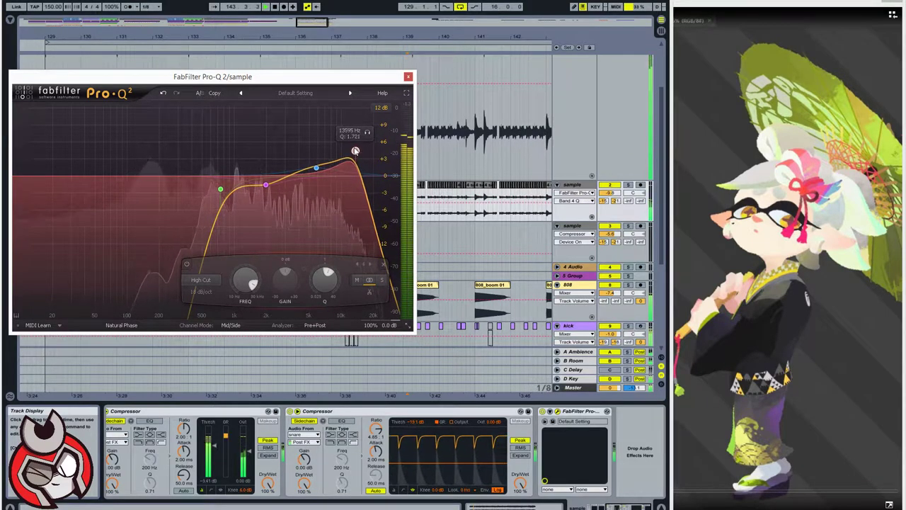
# - Lower the second sample's low cut to about 231 Hz while playing the section from bar 137
pyautogui.moveTo(220, 189); pyautogui.dragTo(142, 189)
pyautogui.moveTo(341, 77); pyautogui.dragTo(308, 200)
pyautogui.click(334, 195)
pyautogui.press('space')
pyautogui.press('space')
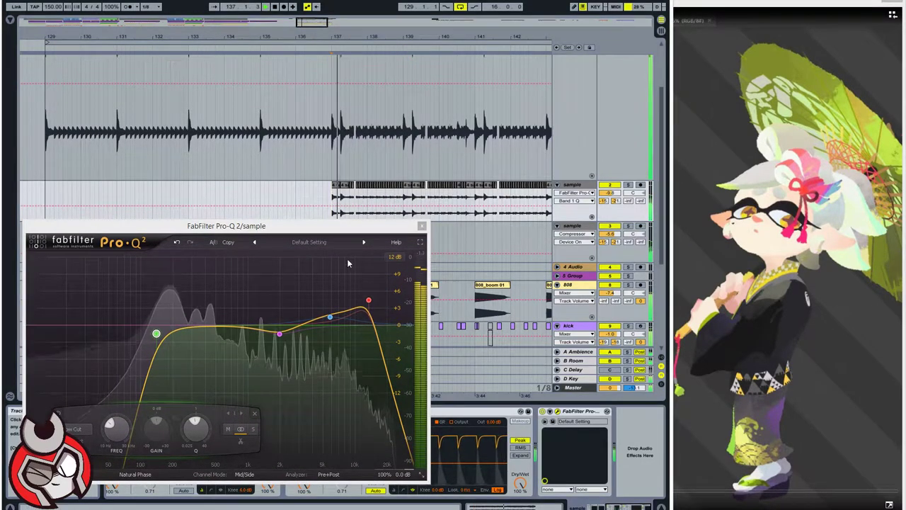
pyautogui.moveTo(156, 334); pyautogui.dragTo(179, 337)
# - Add a second low-cut band with a 96 dB/oct slope and move it beside the existing low cut
pyautogui.doubleClick(125, 322)
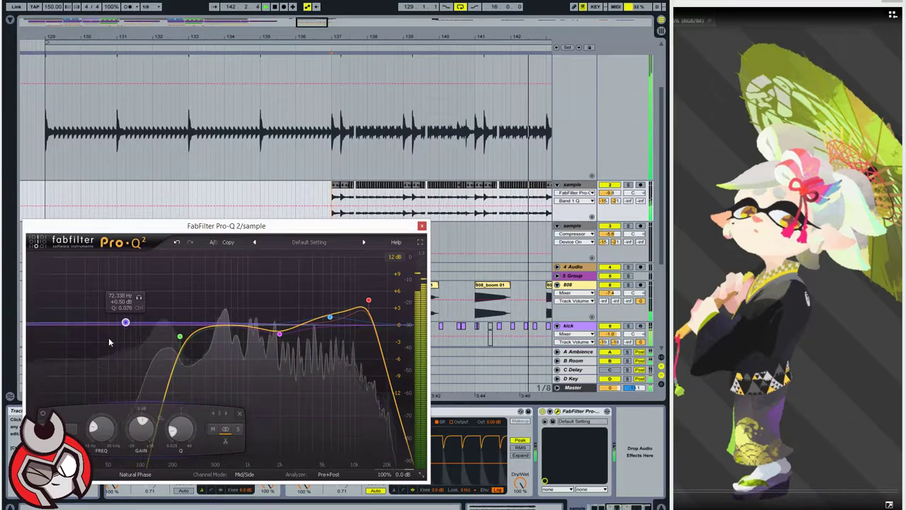
pyautogui.click(69, 426)
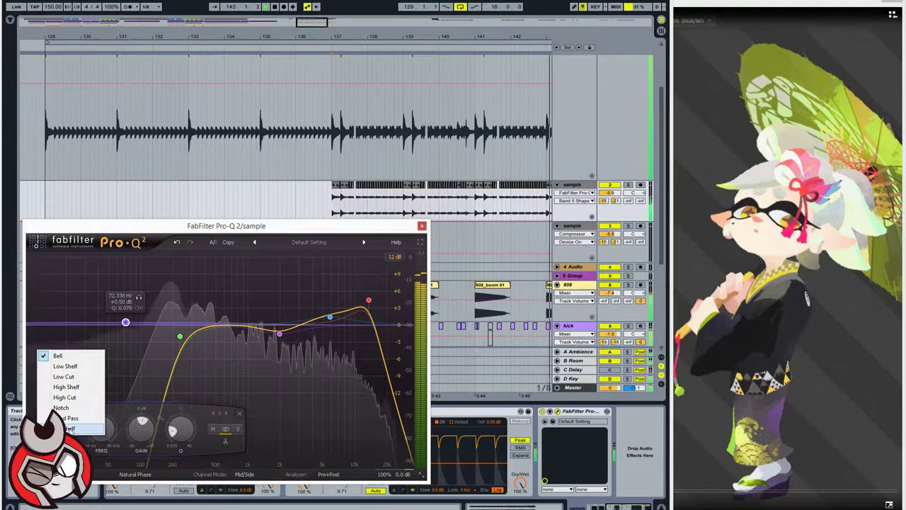
pyautogui.click(82, 379)
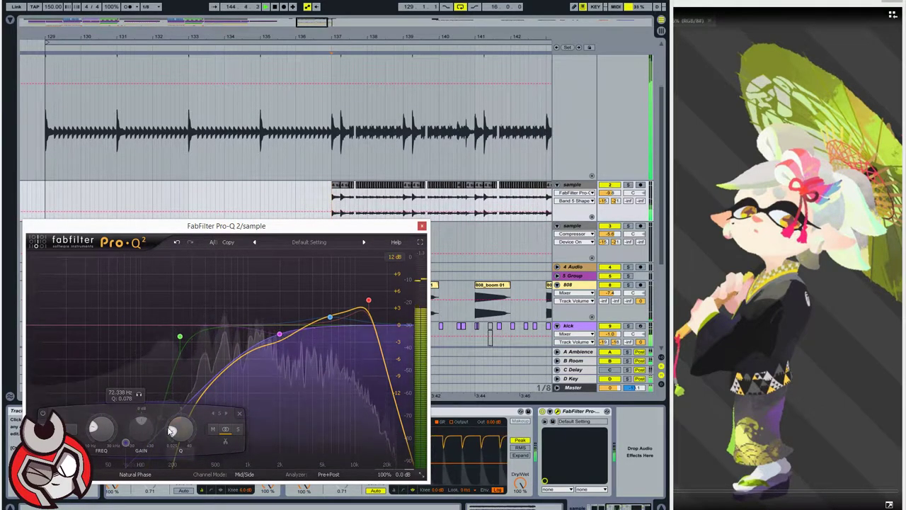
pyautogui.moveTo(181, 423); pyautogui.dragTo(179, 378)
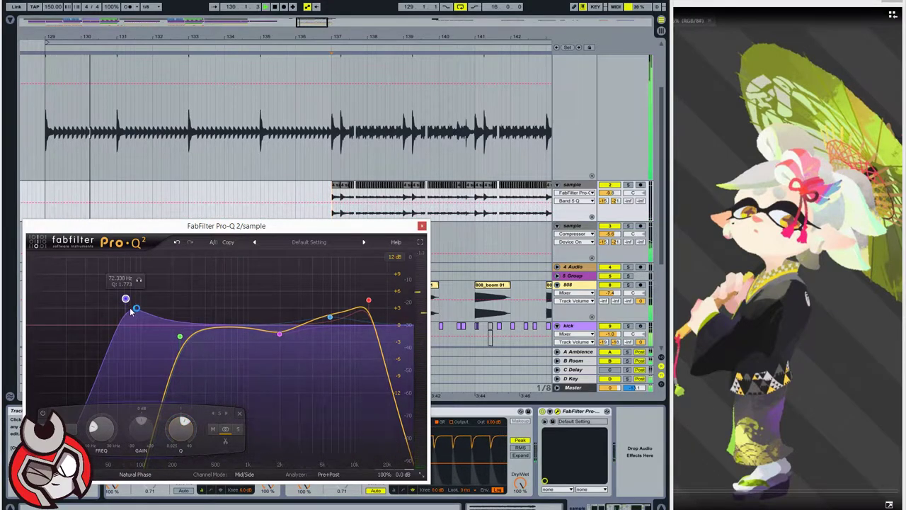
pyautogui.doubleClick(126, 304)
pyautogui.moveTo(126, 309); pyautogui.dragTo(174, 330)
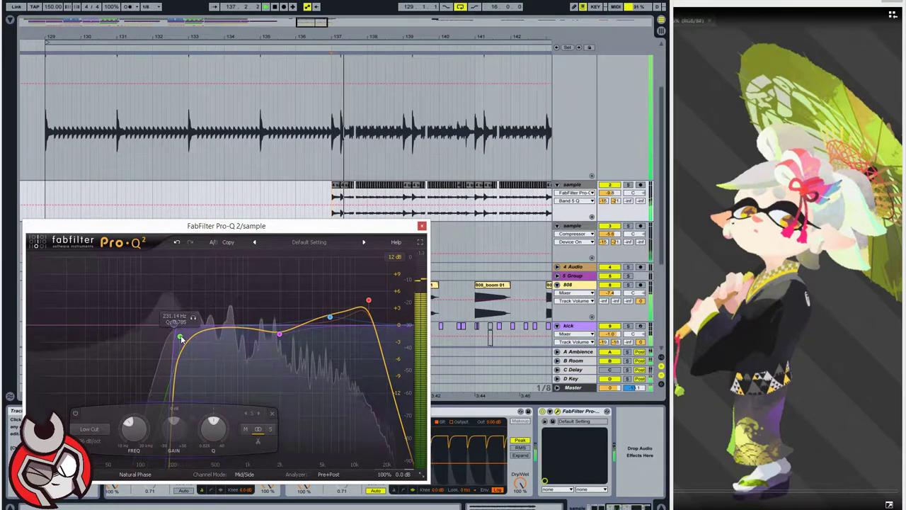
# - Move the gentler low cut above the steep one, soften its Q, fine-tune the steep cut's frequency and close the equalizer
pyautogui.moveTo(182, 339); pyautogui.dragTo(193, 340)
pyautogui.scroll(-3, 192, 340)
pyautogui.scroll(3, 192, 340)
pyautogui.scroll(-3, 191, 340)
pyautogui.scroll(1, 192, 335)
pyautogui.moveTo(194, 324)
pyautogui.mouseDown()
pyautogui.moveTo(213, 330)
pyautogui.moveTo(157, 324)
pyautogui.moveTo(185, 330)
pyautogui.mouseUp()
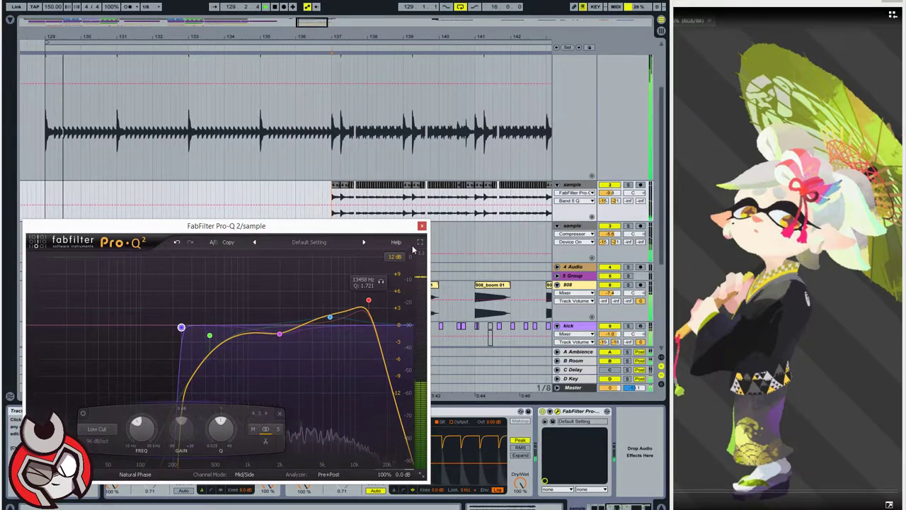
pyautogui.click(421, 226)
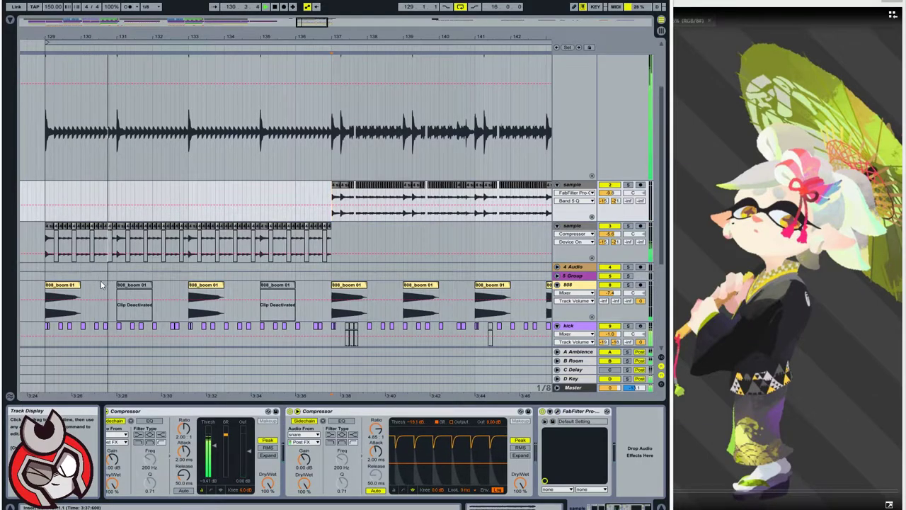
# - Examine the kick track's device chain and its FabFilter Pro-Q 2, and look over the remaining drum tracks
pyautogui.scroll(-3, 100, 286)
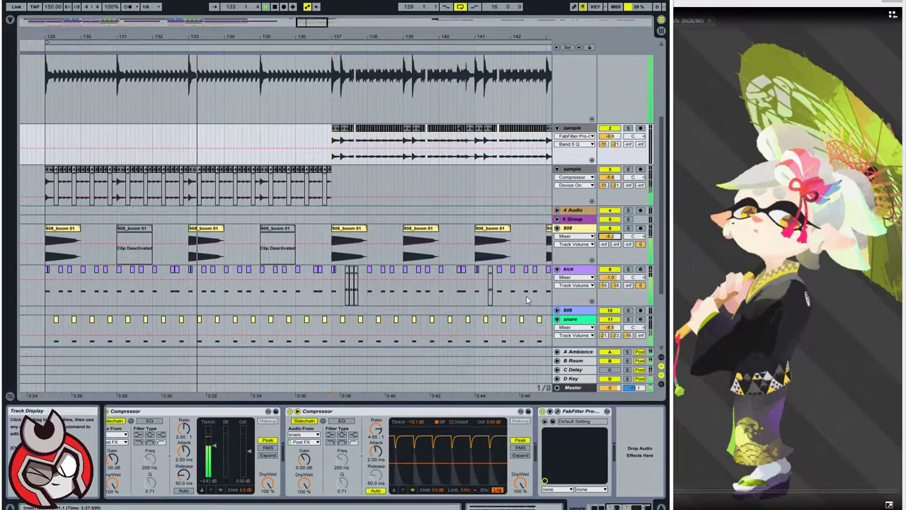
pyautogui.click(576, 274)
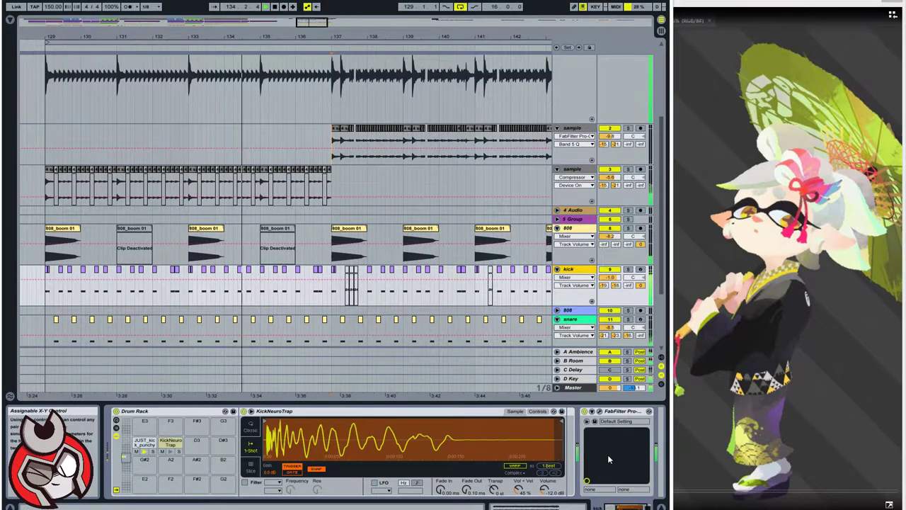
pyautogui.click(599, 411)
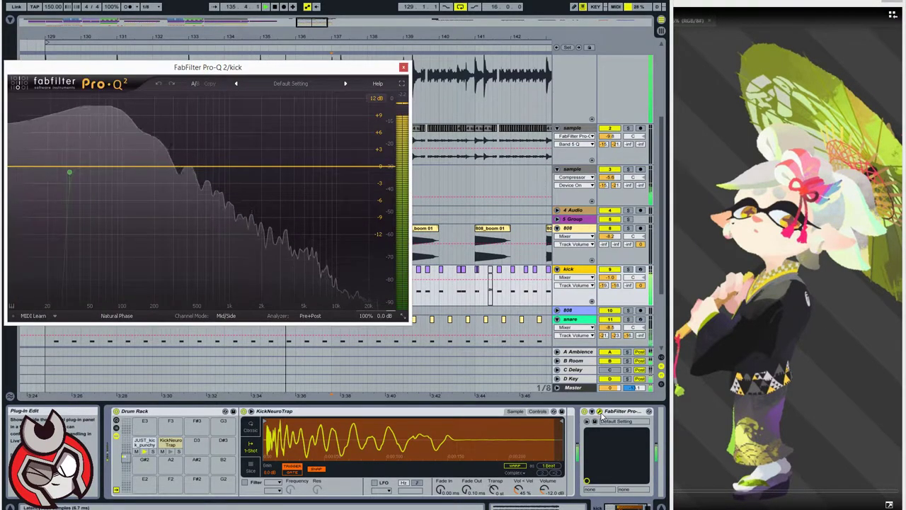
pyautogui.click(600, 412)
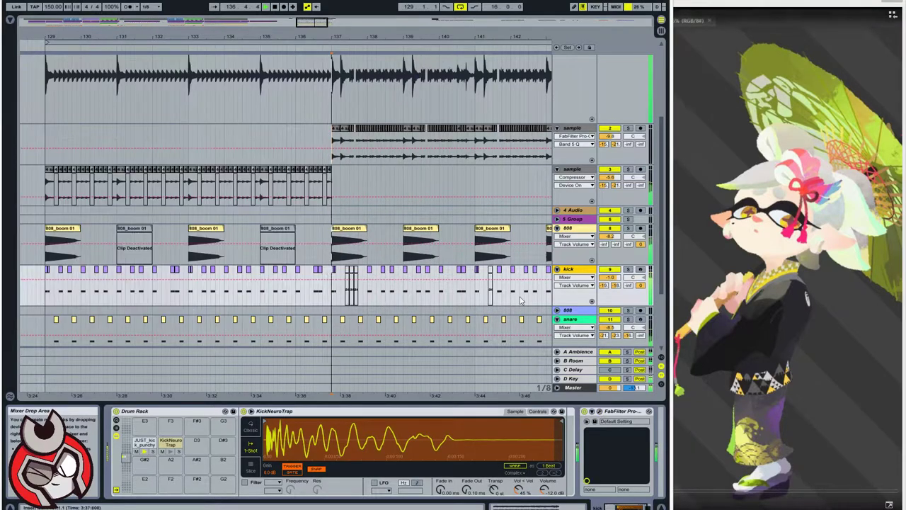
pyautogui.scroll(-5, 484, 272)
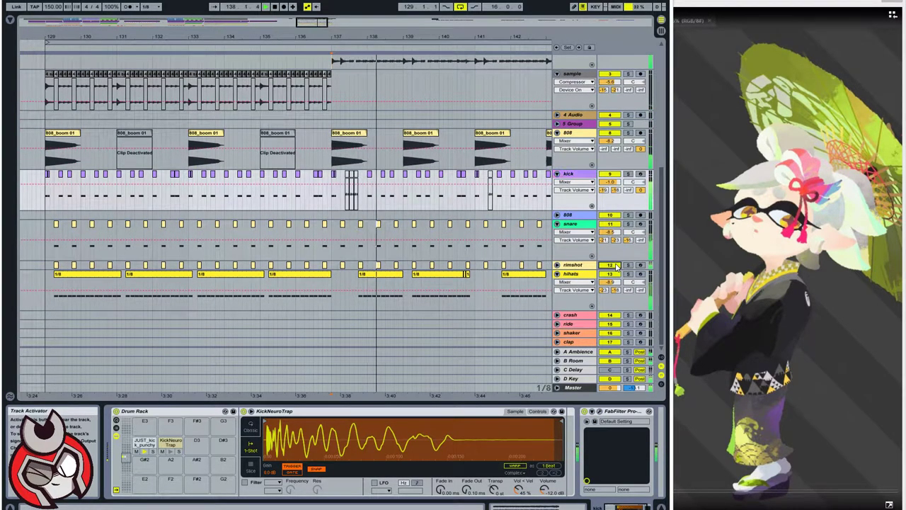
# - Trim the snare sample's start to 23 and audition the soloed snare together with the rimshot, then end the solo
pyautogui.click(557, 266)
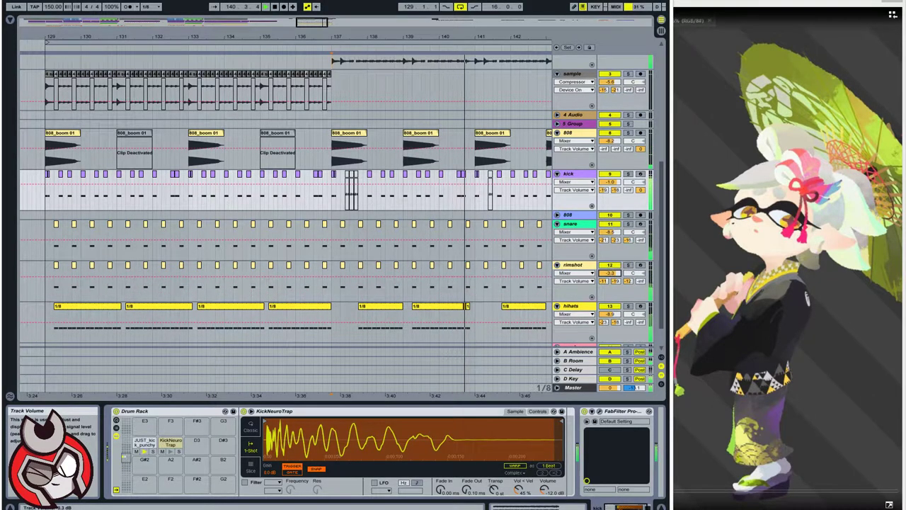
pyautogui.click(578, 226)
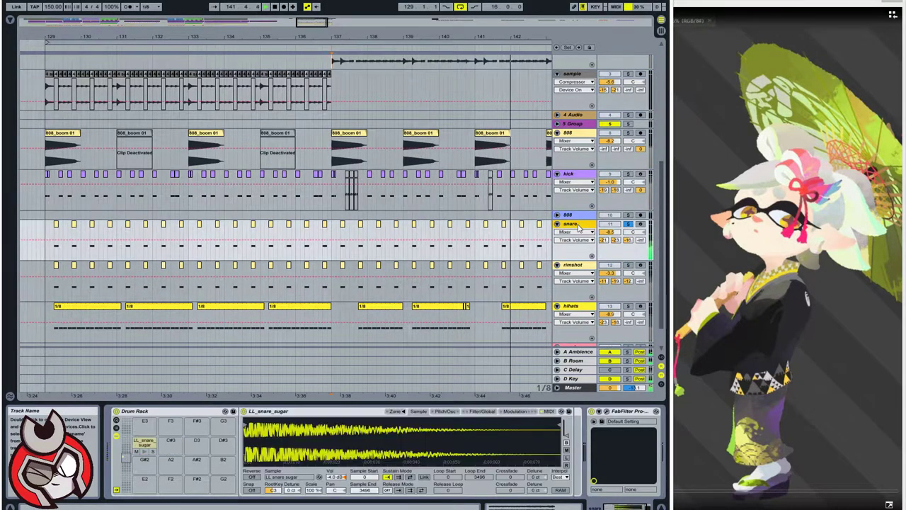
pyautogui.moveTo(278, 426); pyautogui.dragTo(278, 492)
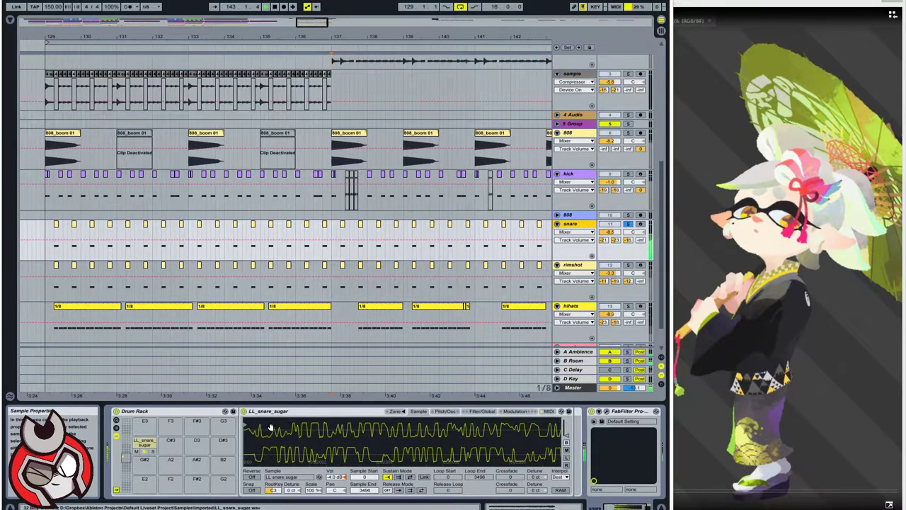
pyautogui.click(245, 422)
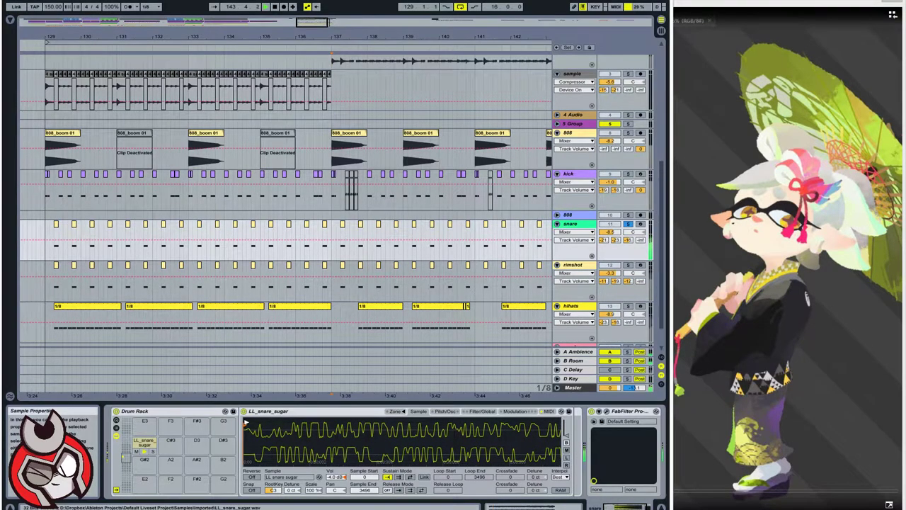
pyautogui.click(628, 265)
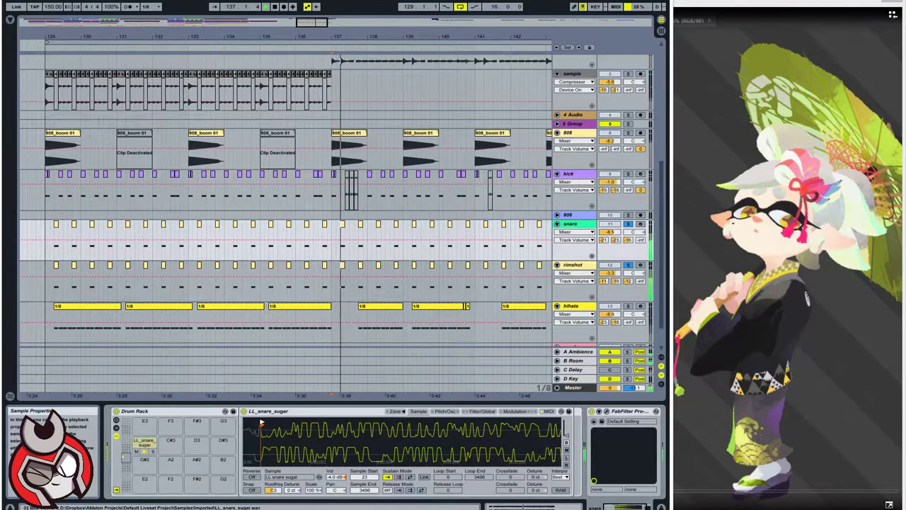
pyautogui.click(628, 266)
# - Add a 96 dB/oct low cut just below 500 Hz to the hihats' FabFilter Pro-Q 2 and adjust the Flanger's dry/wet mix
pyautogui.scroll(-2, 536, 290)
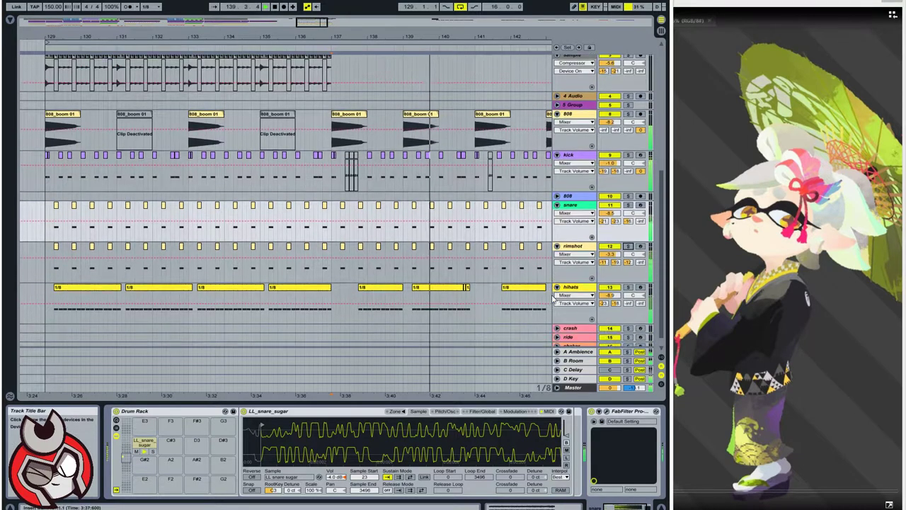
pyautogui.click(533, 282)
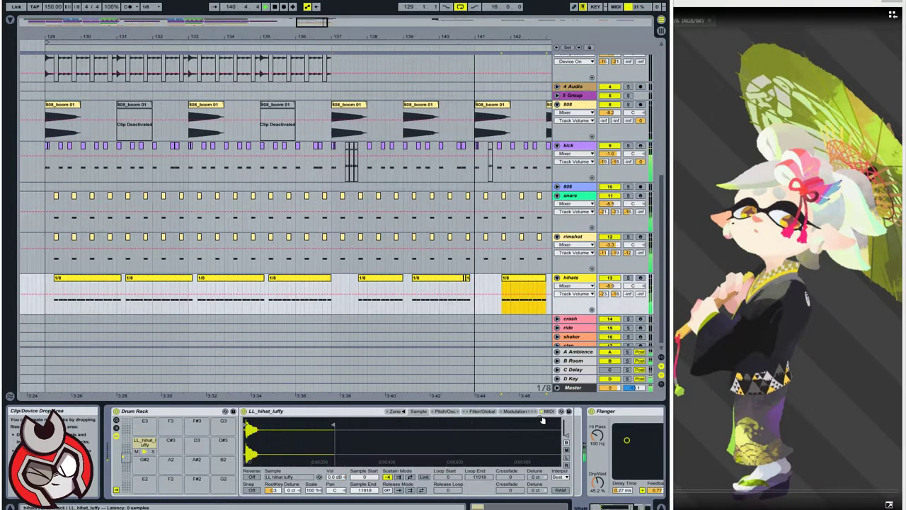
pyautogui.click(629, 507)
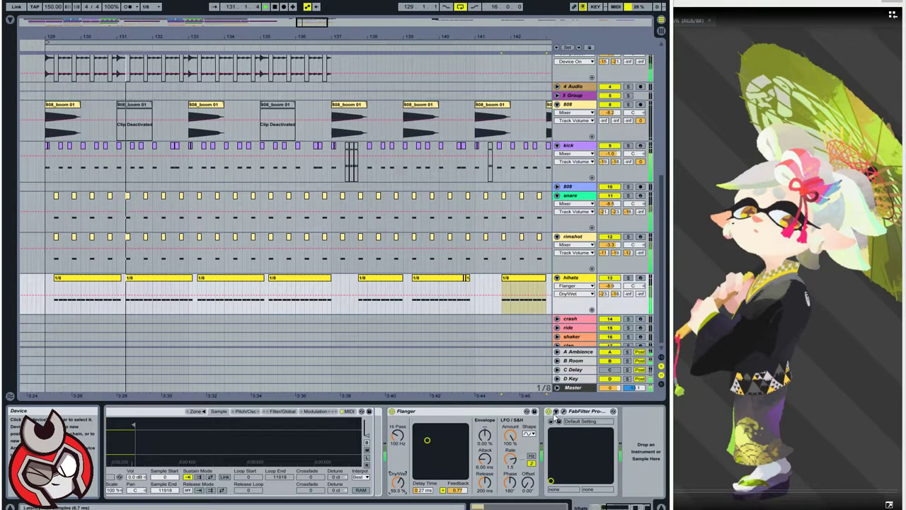
pyautogui.click(564, 411)
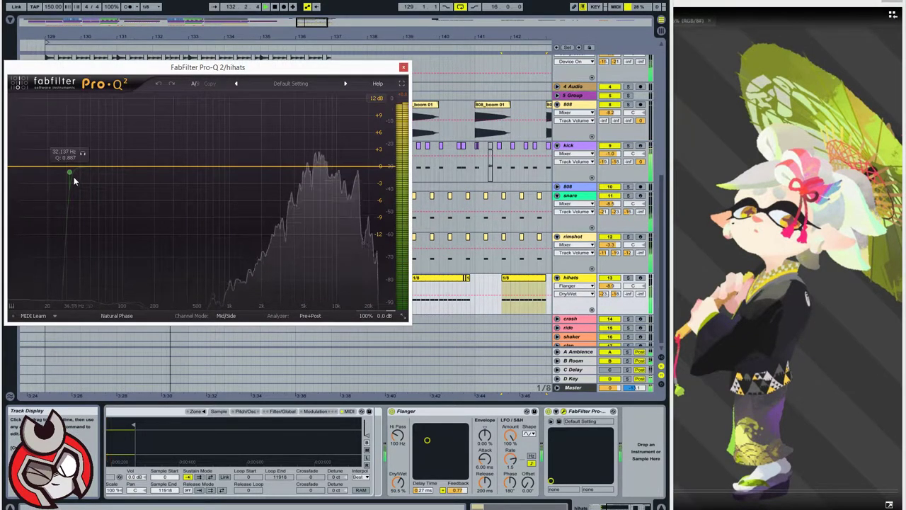
pyautogui.click(191, 177)
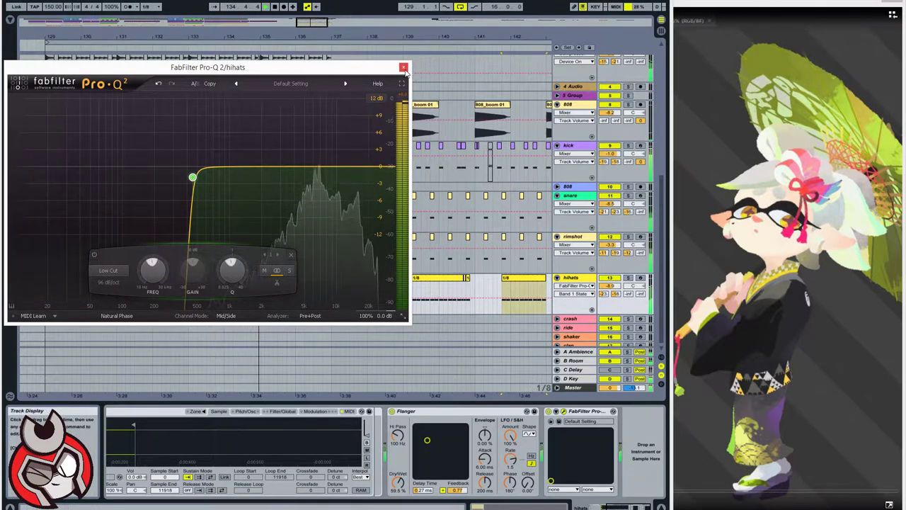
pyautogui.moveTo(397, 480); pyautogui.dragTo(397, 484)
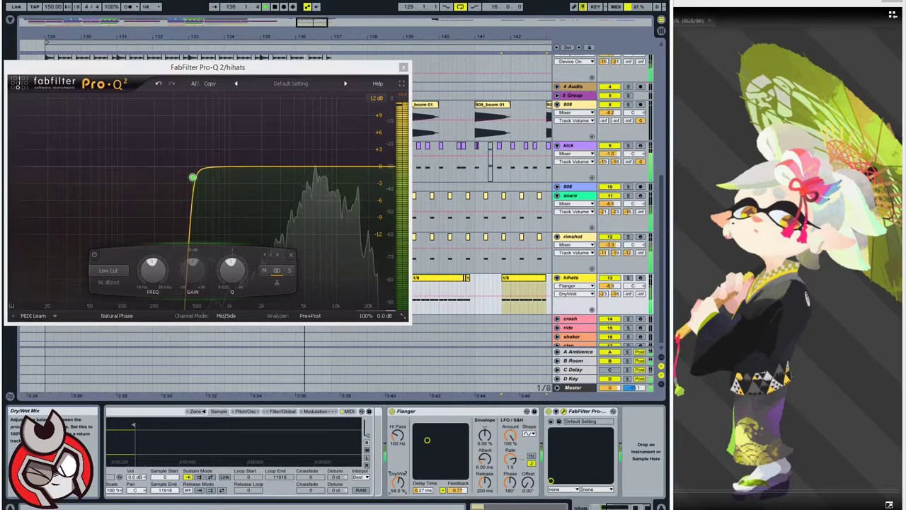
# - Make the arrangement view follow playback and open the FabFilter Pro-L limiter on the Master track
pyautogui.scroll(6, 399, 65)
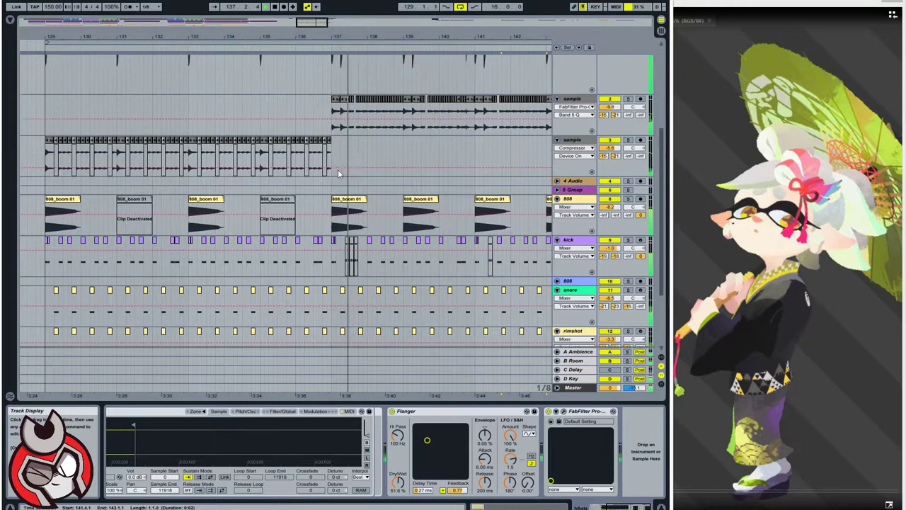
pyautogui.hotkey('ctrl', 'shift', 'f')
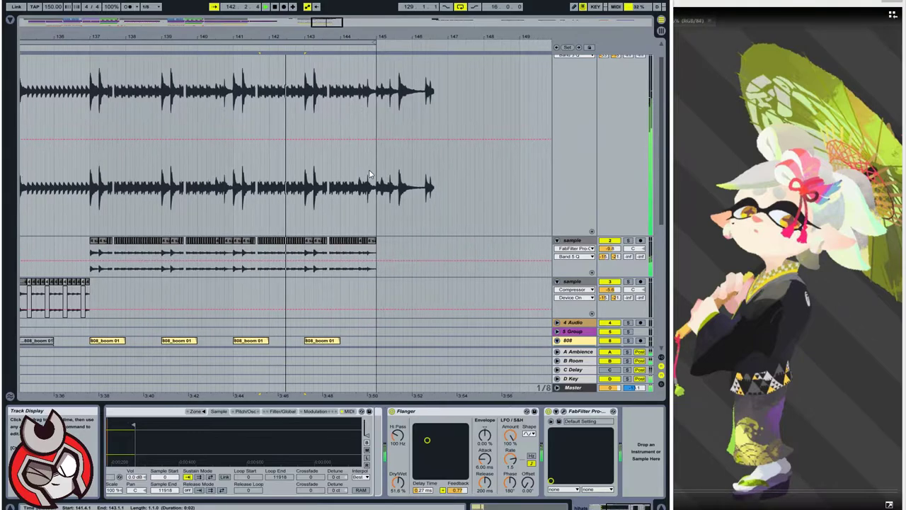
pyautogui.scroll(-5, 351, 178)
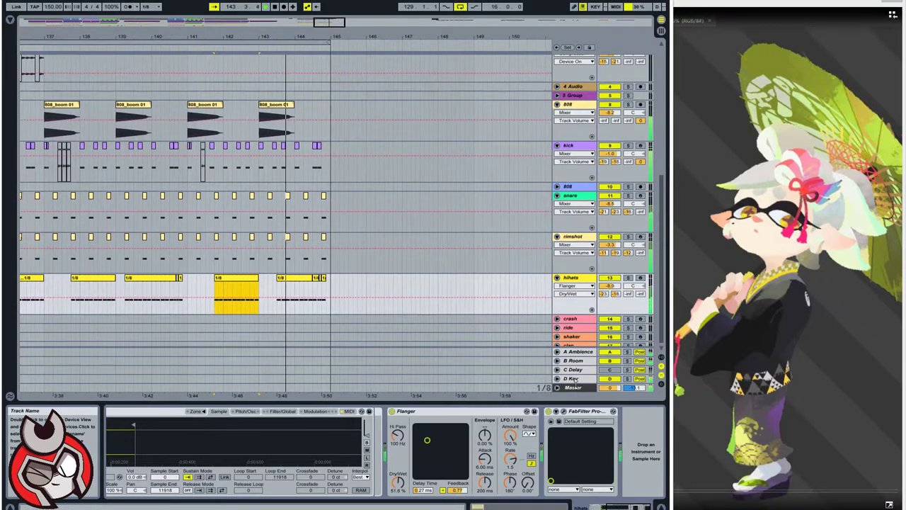
pyautogui.click(572, 387)
pyautogui.moveTo(228, 154); pyautogui.dragTo(517, 163)
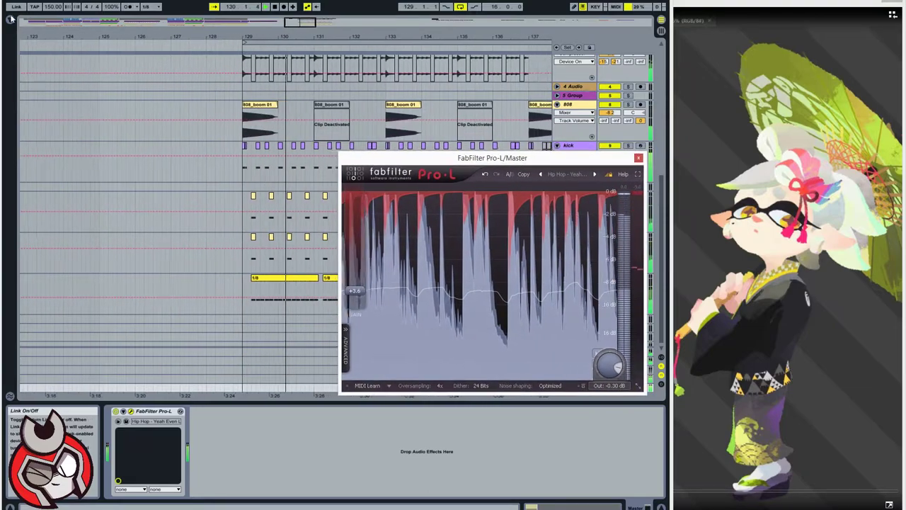
# - Find the FabFilter Pro-MB plug-in in the browser and insert it before the limiter on the Master track
pyautogui.click(10, 20)
pyautogui.click(28, 94)
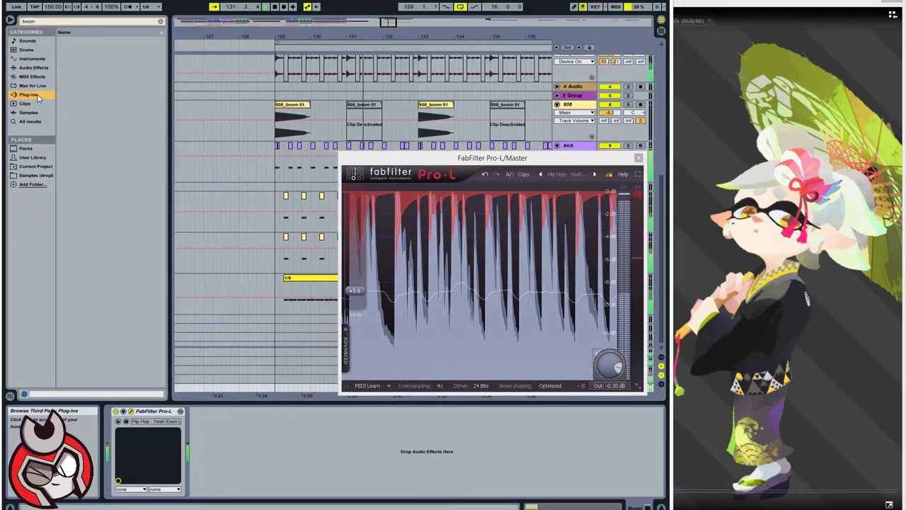
pyautogui.write('pro-mb')
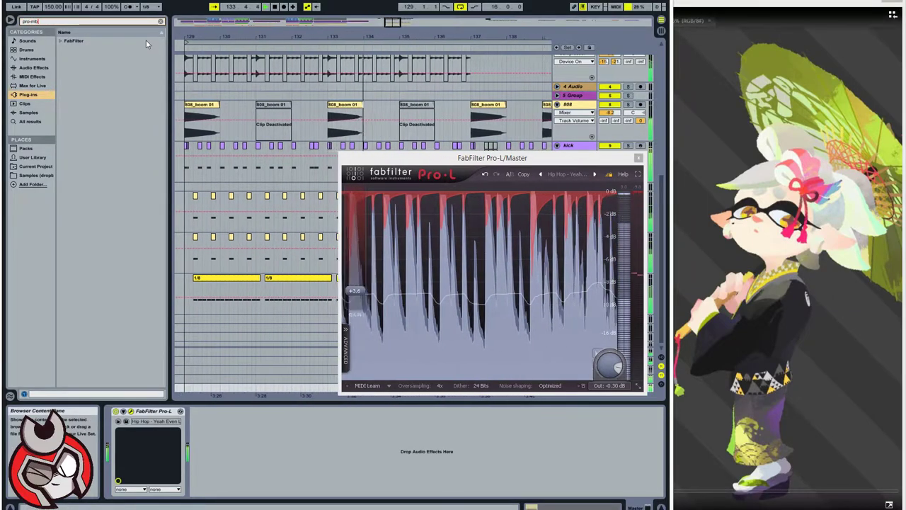
pyautogui.doubleClick(145, 40)
pyautogui.moveTo(114, 51); pyautogui.dragTo(107, 444)
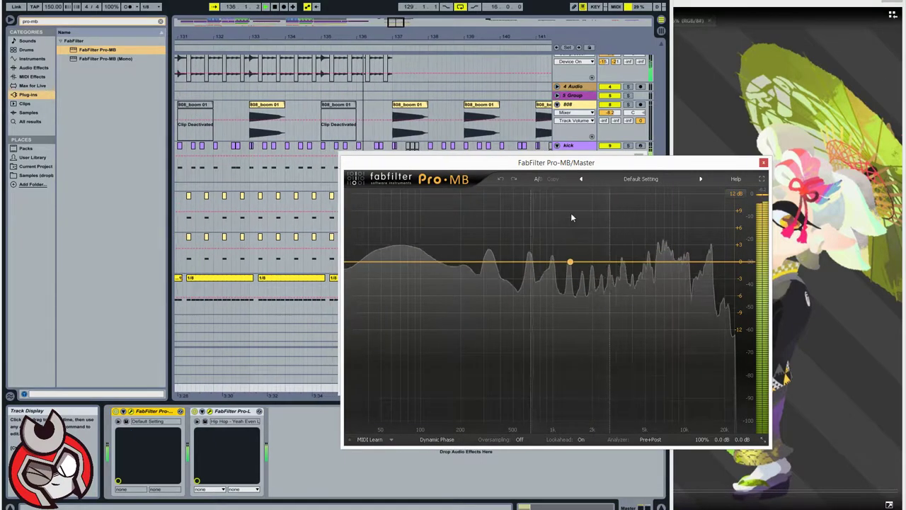
# - Arrange the two plug-in windows and load the Mastering preset Basic 4-band punch and balance 01 bM in Pro-MB
pyautogui.moveTo(574, 162); pyautogui.dragTo(283, 70)
pyautogui.moveTo(570, 164); pyautogui.dragTo(584, 290)
pyautogui.click(319, 169)
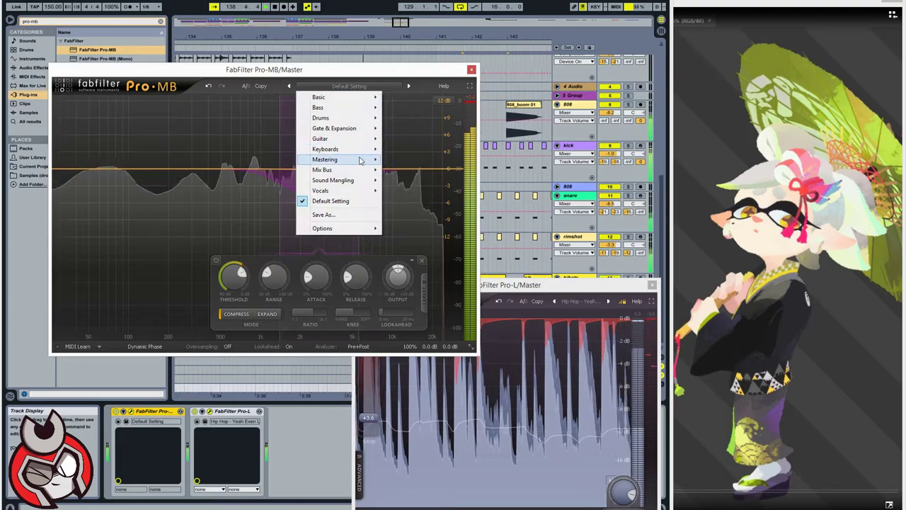
pyautogui.click(432, 159)
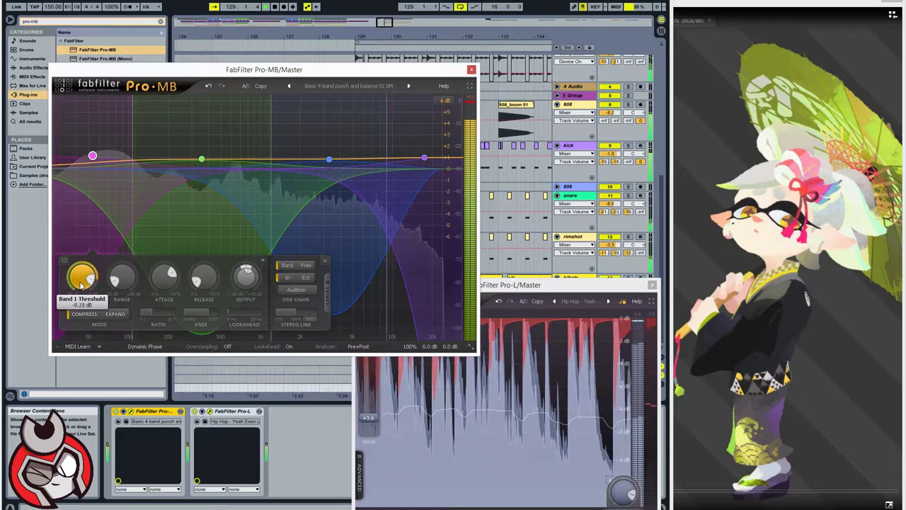
# - Solo the low-mid and lowest bands and tune their thresholds to about -7.9 dB and -7.3 dB
pyautogui.click(140, 101)
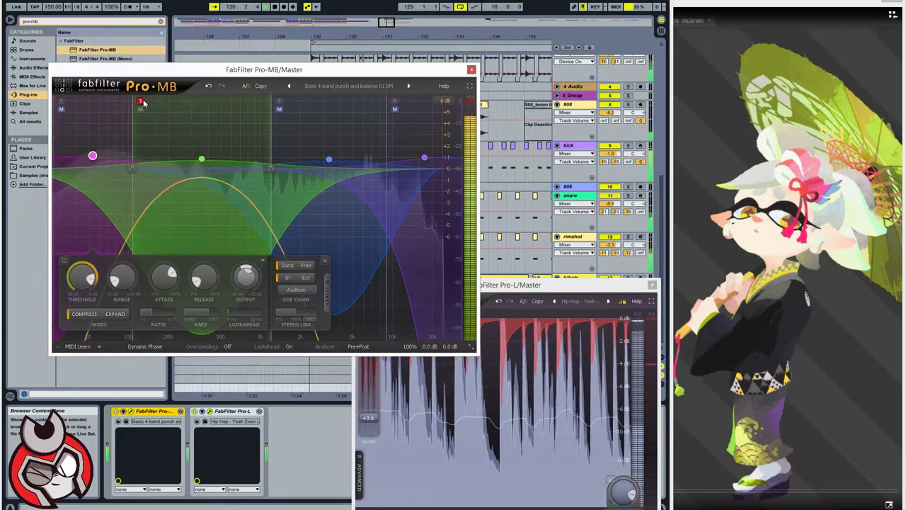
pyautogui.click(202, 159)
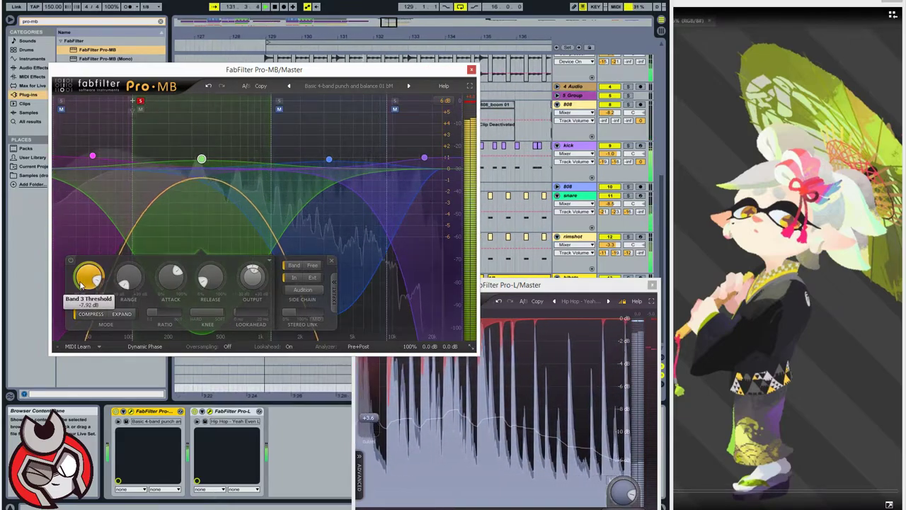
pyautogui.click(61, 102)
pyautogui.click(89, 169)
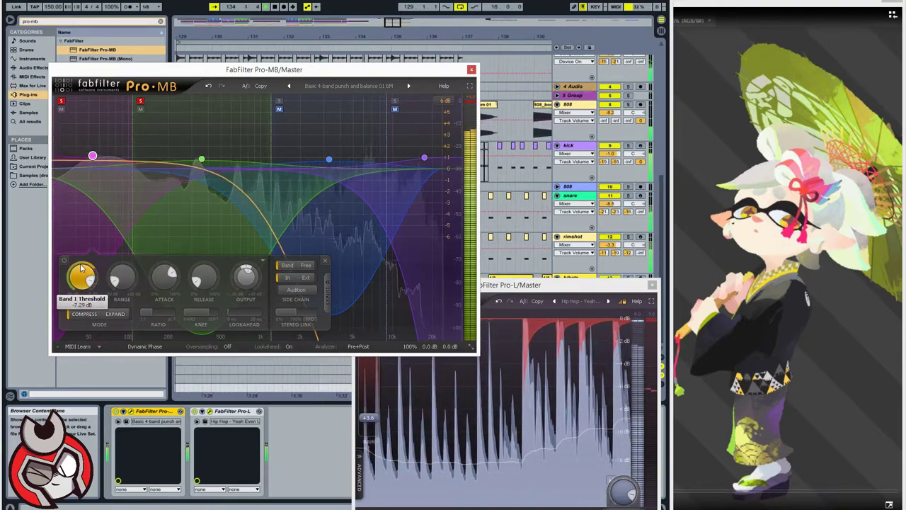
pyautogui.click(61, 101)
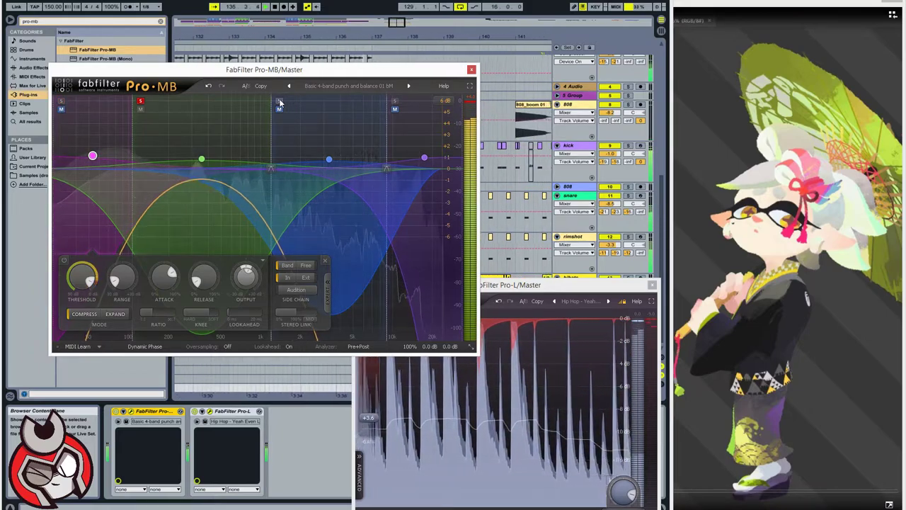
# - Solo the two upper bands in turn and tune their thresholds, the highest band's to about -14.2 dB
pyautogui.click(279, 102)
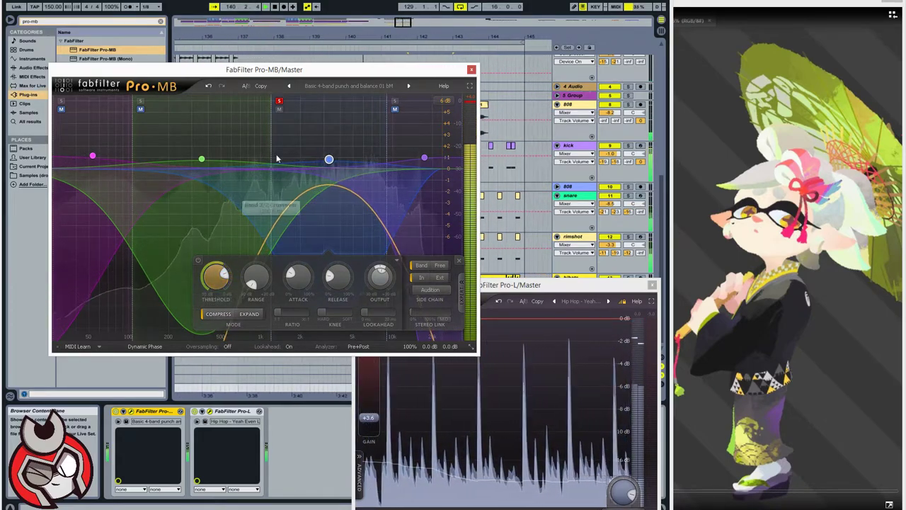
pyautogui.click(279, 101)
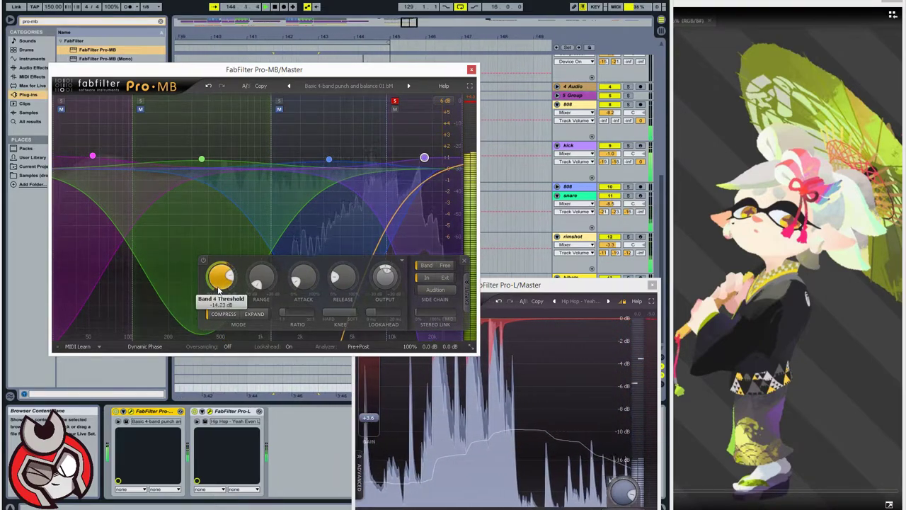
pyautogui.click(394, 100)
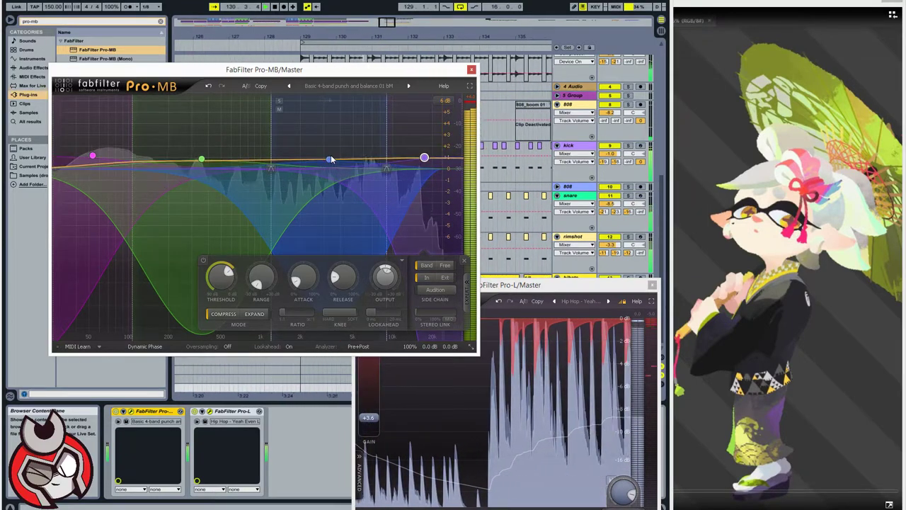
# - Shift the high-mid band slightly lower, boost the low-mid and high-mid bands, and raise the lowest band to +1.5 dB
pyautogui.moveTo(328, 159); pyautogui.dragTo(325, 158)
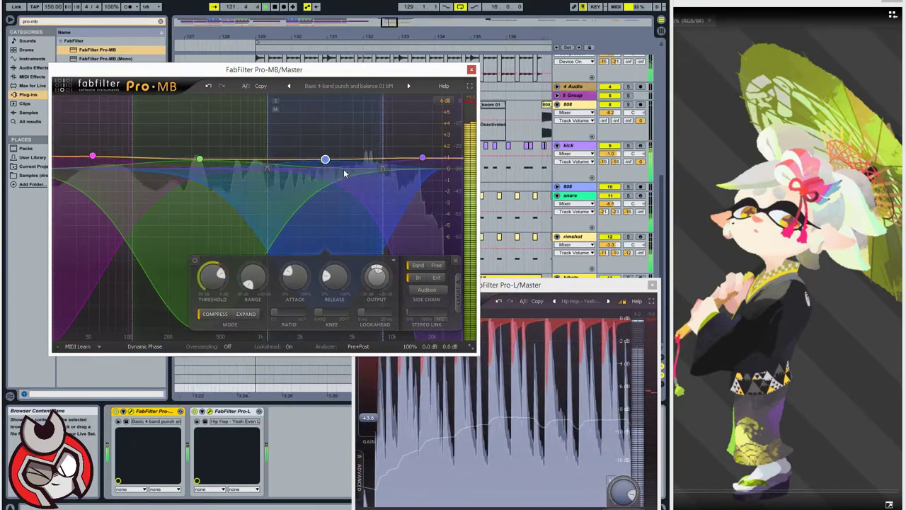
pyautogui.moveTo(199, 159); pyautogui.dragTo(183, 127)
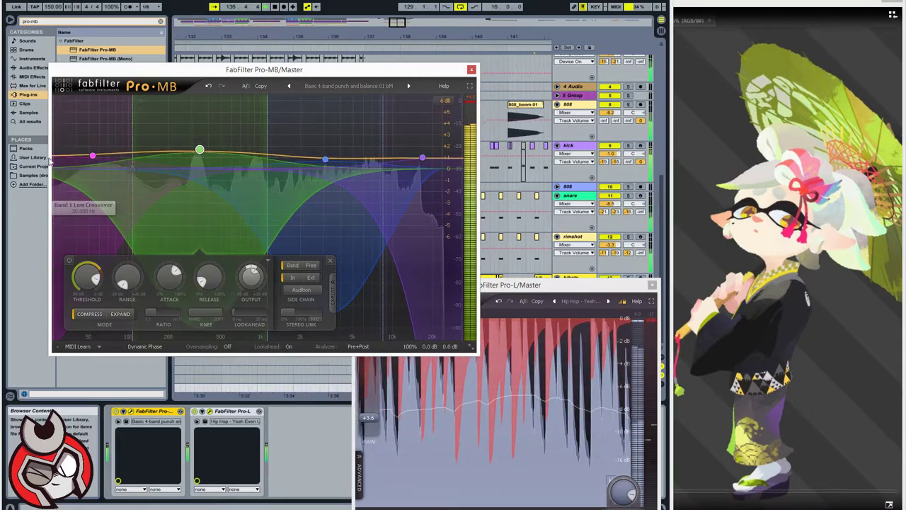
pyautogui.click(92, 154)
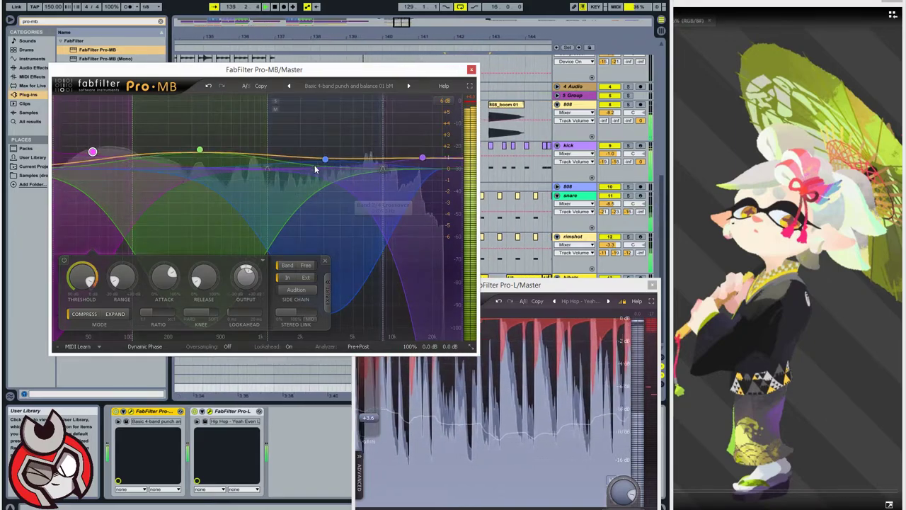
pyautogui.moveTo(325, 162); pyautogui.dragTo(325, 118)
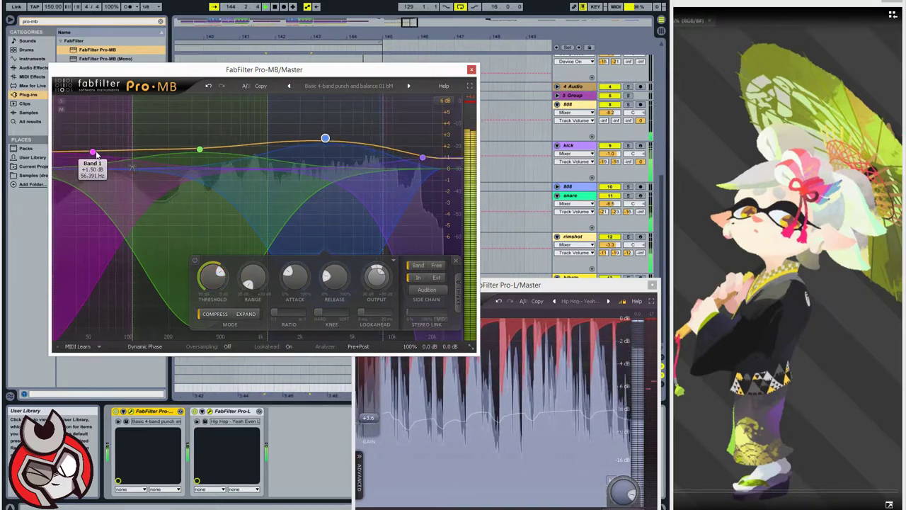
pyautogui.click(93, 152)
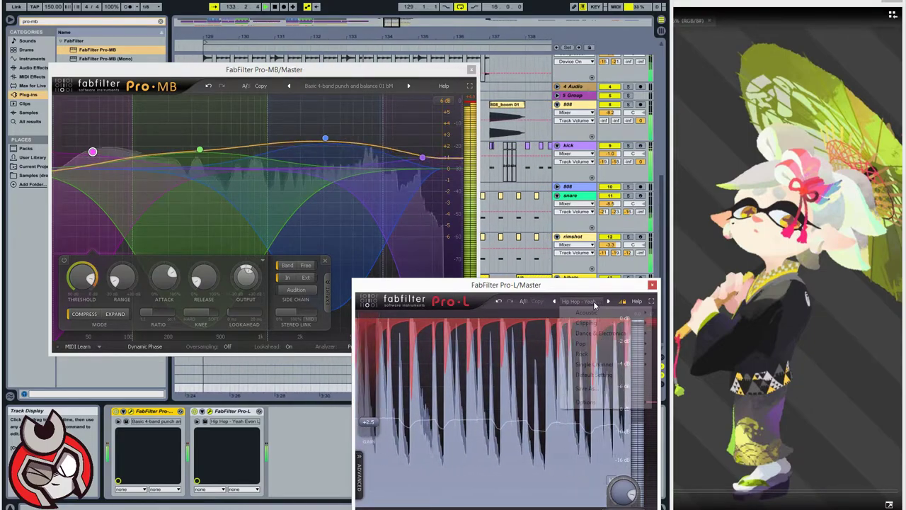
# - Compare Pro-L's hip-hop presets, reload Hip Hop - Yeah Even Louder bM with about +3.4 dB of gain, and close both plug-in windows
pyautogui.moveTo(597, 338)
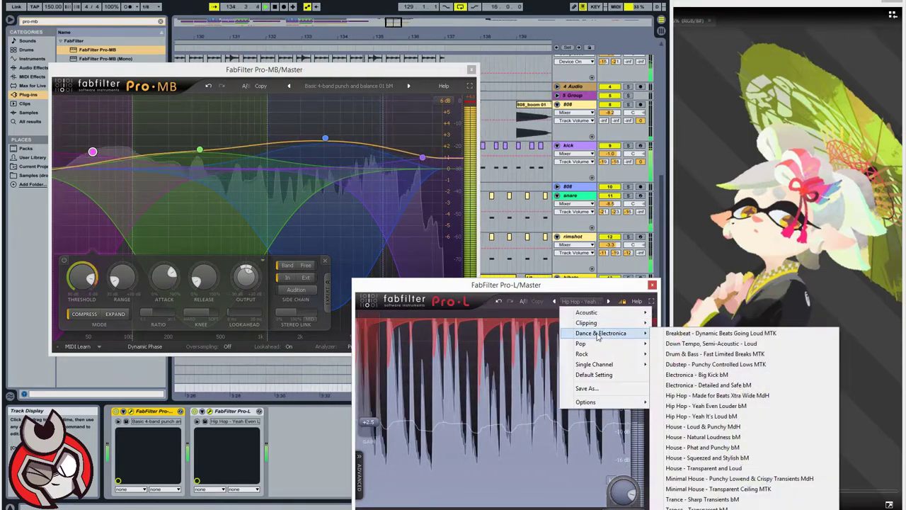
pyautogui.click(756, 400)
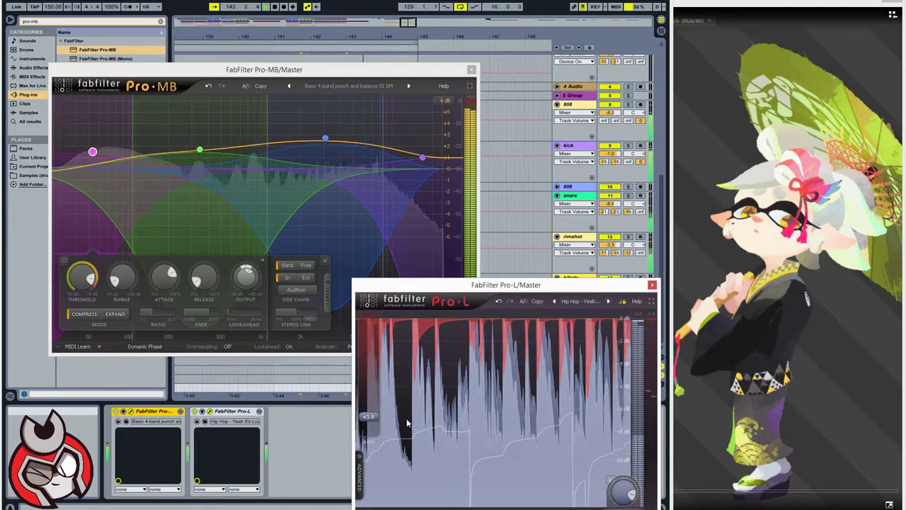
pyautogui.moveTo(601, 332)
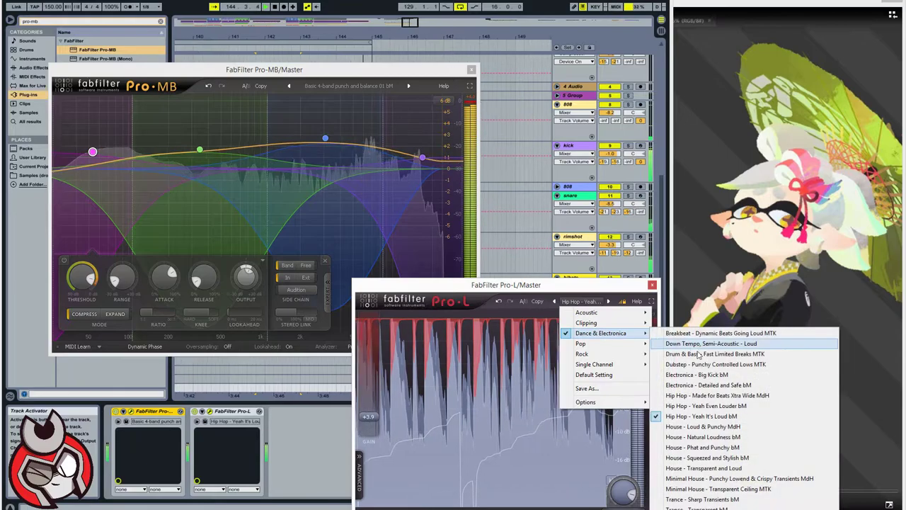
pyautogui.click(685, 405)
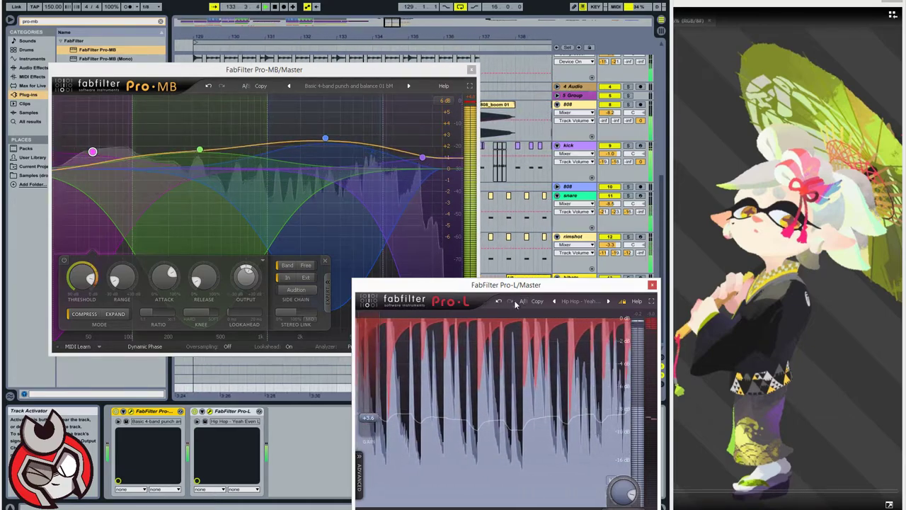
pyautogui.moveTo(370, 417); pyautogui.dragTo(370, 418)
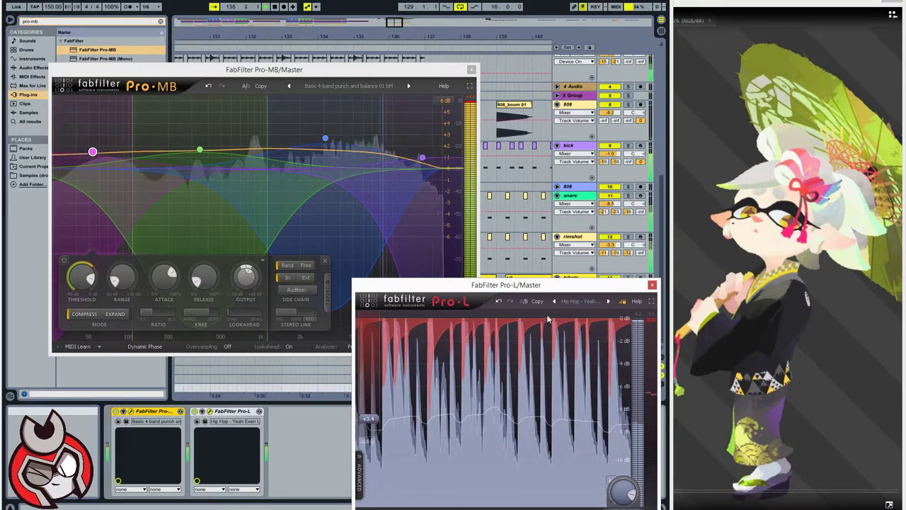
pyautogui.click(652, 286)
pyautogui.click(471, 69)
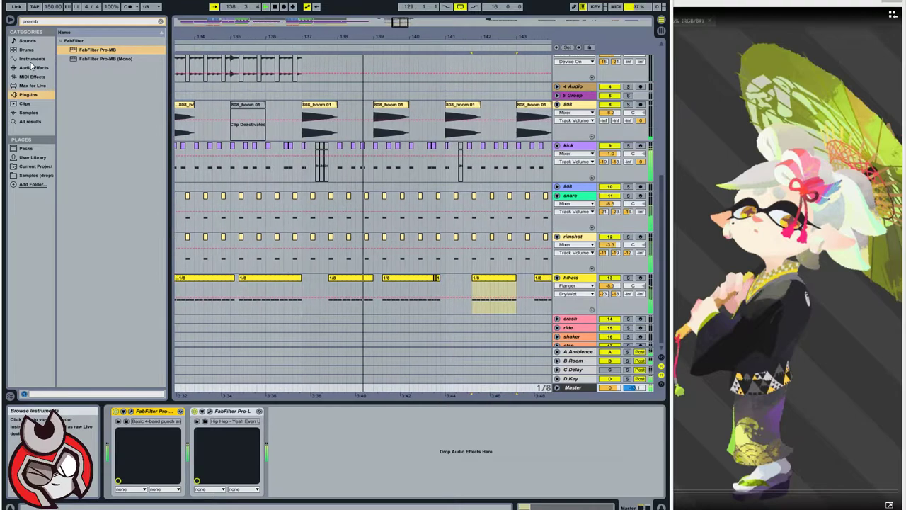
# - Find FabFilter Pro-Q 2 in the plug-in browser, insert it on the master between Pro-MB and Pro-L, and reposition its window
pyautogui.click(72, 22)
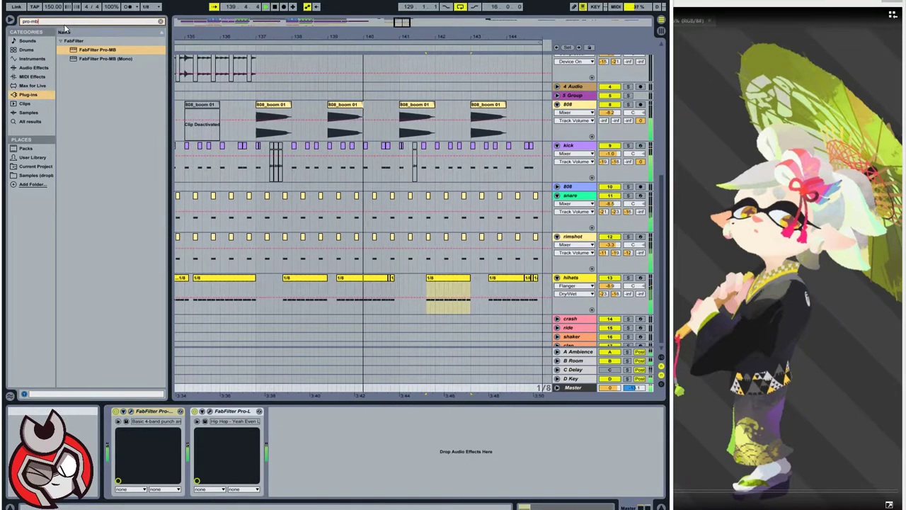
pyautogui.press('BackSpace')
pyautogui.press('BackSpace')
pyautogui.write('q')
pyautogui.moveTo(96, 51); pyautogui.dragTo(190, 461)
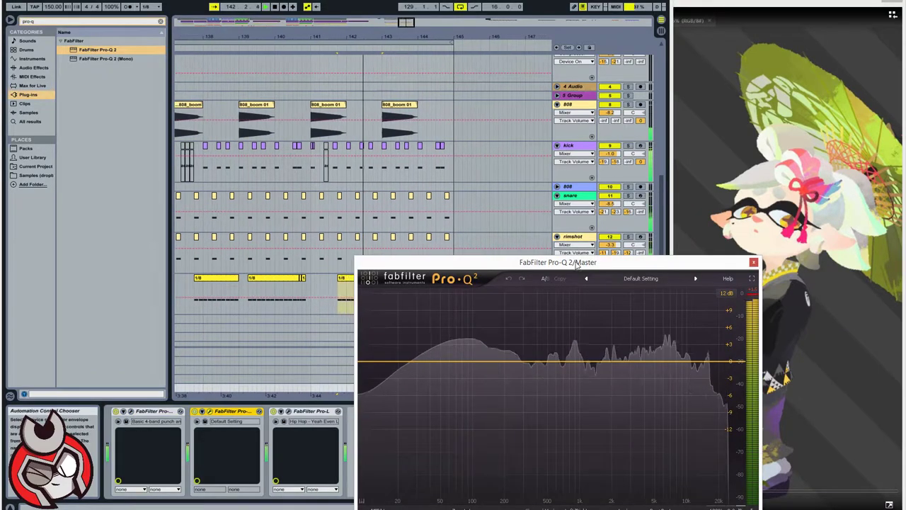
pyautogui.moveTo(576, 263); pyautogui.dragTo(369, 112)
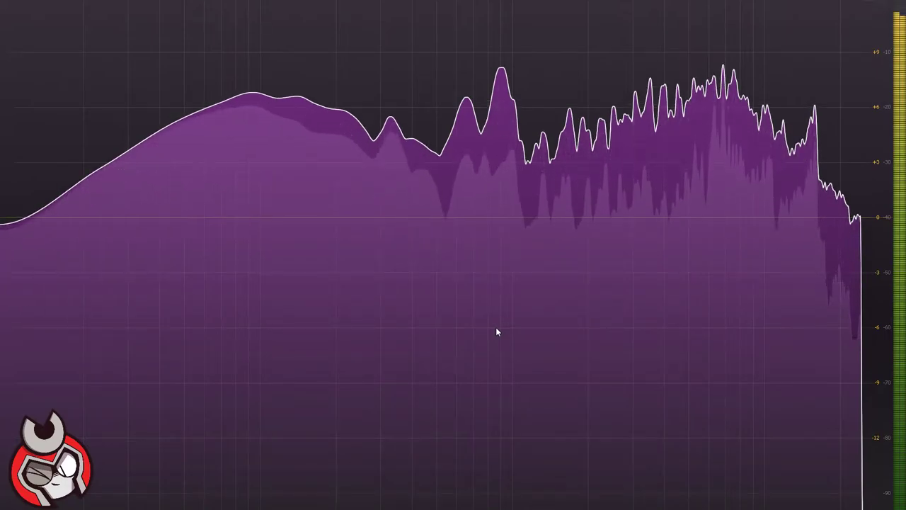
# - Add an equalizer band to Pro-Q 2, change its shape to Tilt Shelf, and place it at about 454 Hz and -0.80 dB
pyautogui.moveTo(361, 231); pyautogui.dragTo(311, 157)
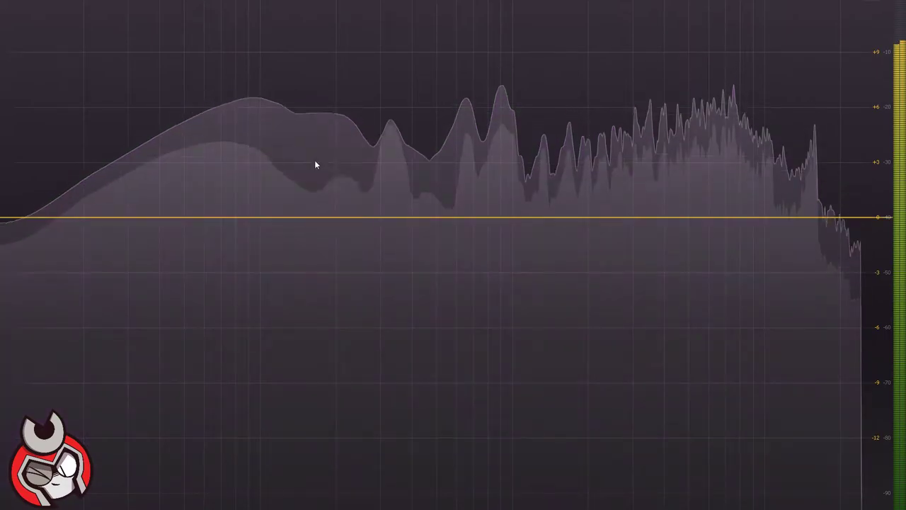
pyautogui.moveTo(344, 216); pyautogui.dragTo(279, 165)
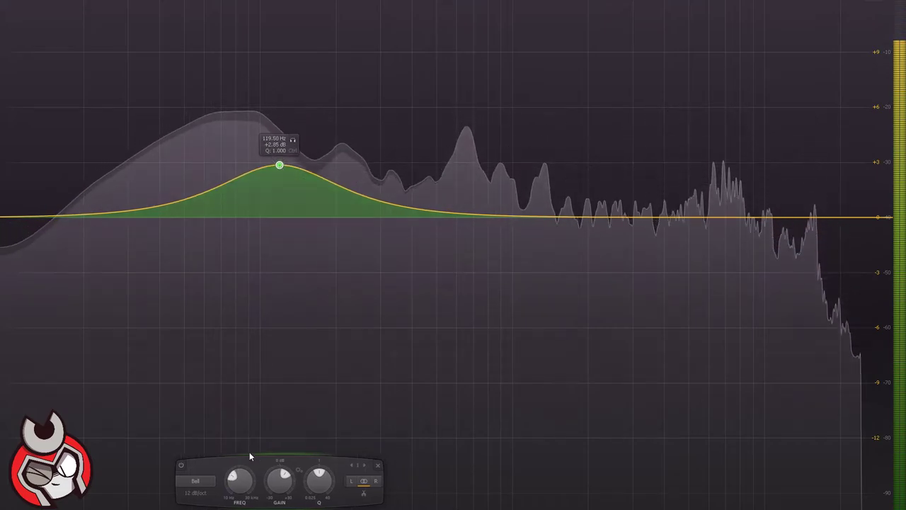
pyautogui.click(196, 481)
pyautogui.click(216, 480)
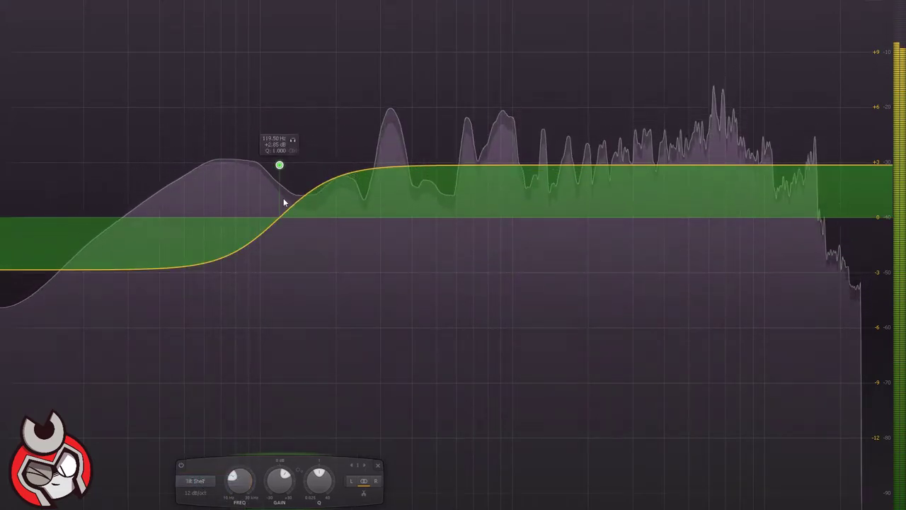
pyautogui.moveTo(277, 171); pyautogui.dragTo(426, 234)
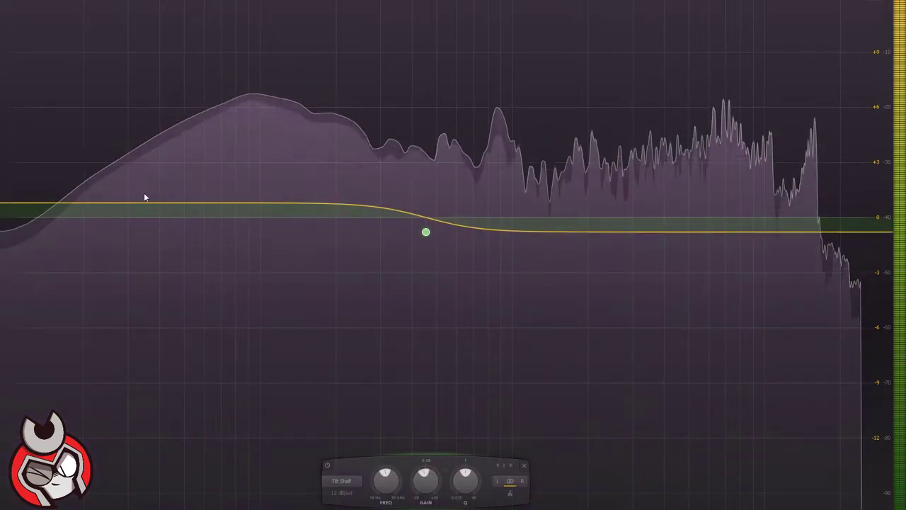
# - Add a low bell near 50 Hz with a boost of about 1.2 dB, and a low cut slightly above 30 Hz
pyautogui.moveTo(141, 200); pyautogui.dragTo(185, 156)
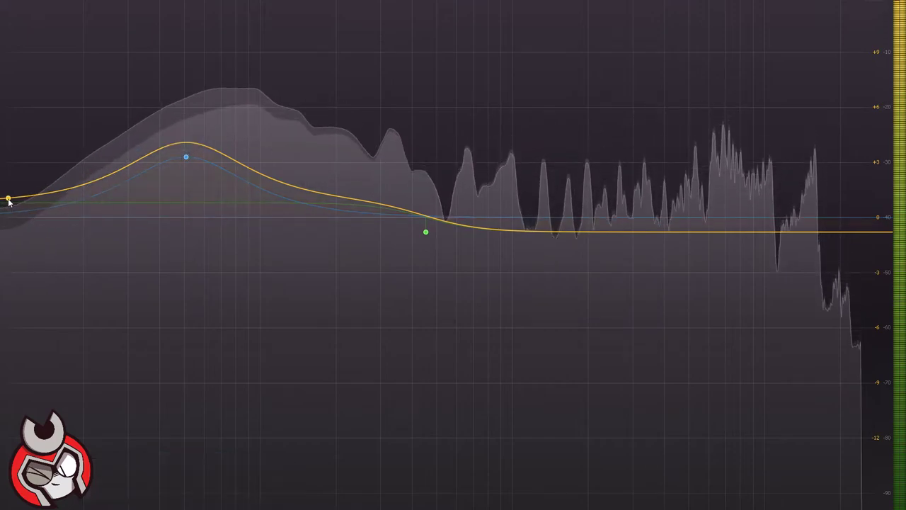
pyautogui.click(97, 225)
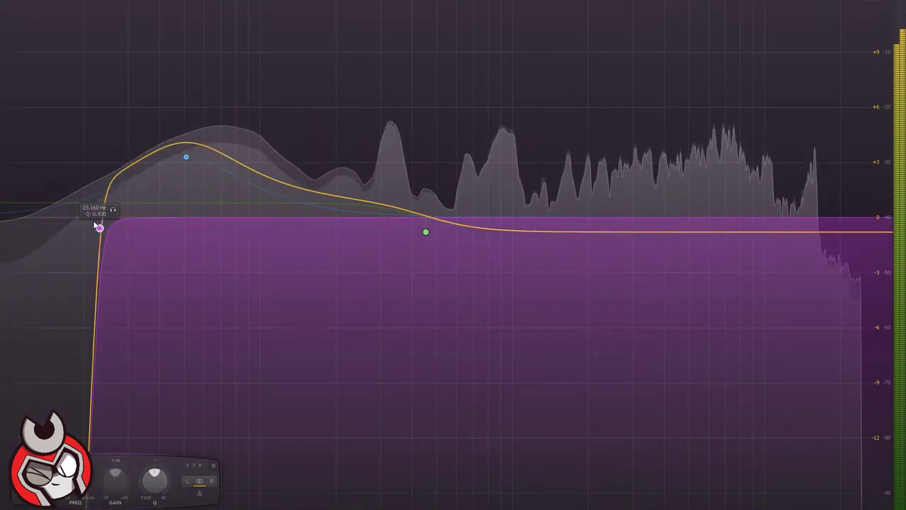
pyautogui.moveTo(98, 232); pyautogui.dragTo(139, 231)
pyautogui.moveTo(186, 156); pyautogui.dragTo(185, 196)
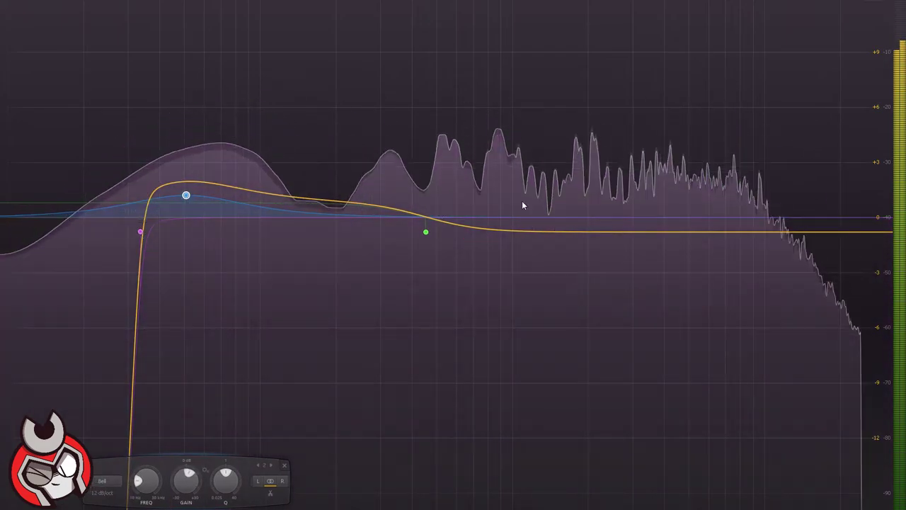
# - Add a slight high bell boost near 15 kHz and a mid-channel-only bell at about 2576 Hz and +1.49 dB
pyautogui.moveTo(566, 212); pyautogui.dragTo(813, 202)
pyautogui.moveTo(575, 233); pyautogui.dragTo(616, 190)
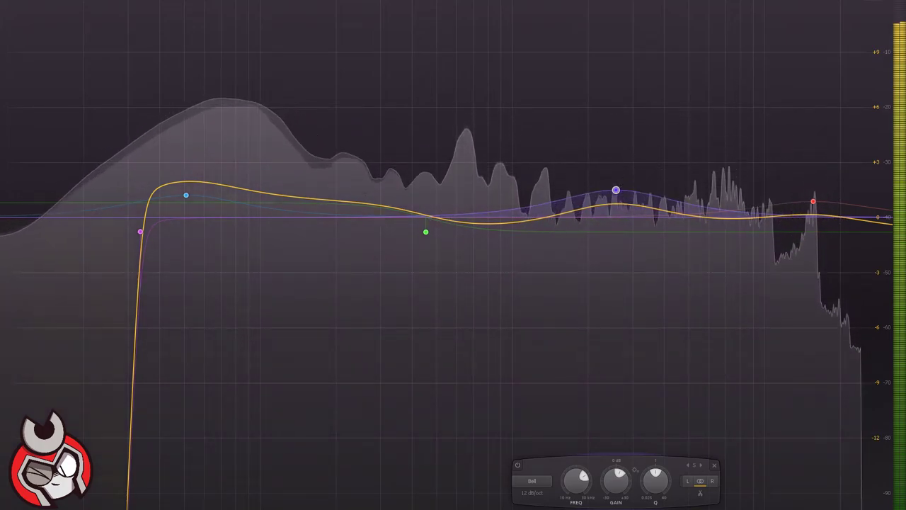
pyautogui.click(699, 506)
pyautogui.moveTo(618, 135)
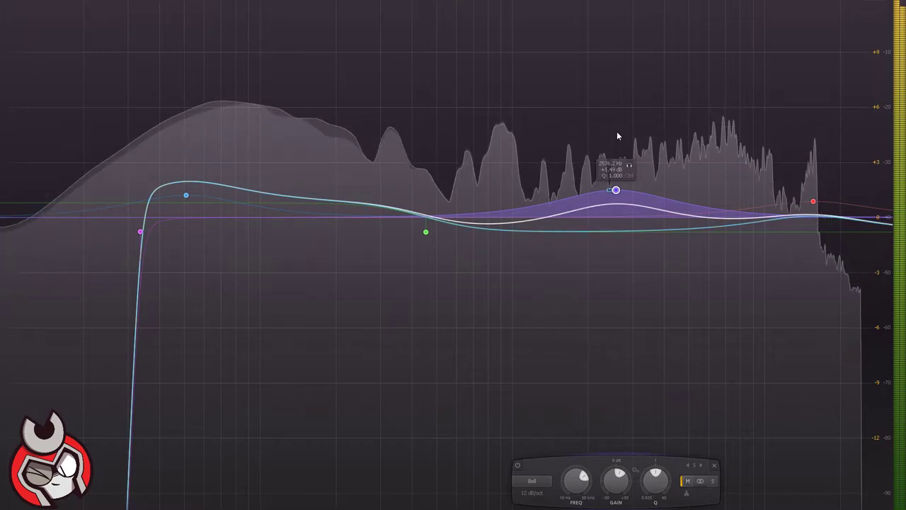
# - Solo the 2576 Hz bell and the tilt shelf in turn, and restrict the tilt shelf to the mid channel
pyautogui.click(630, 167)
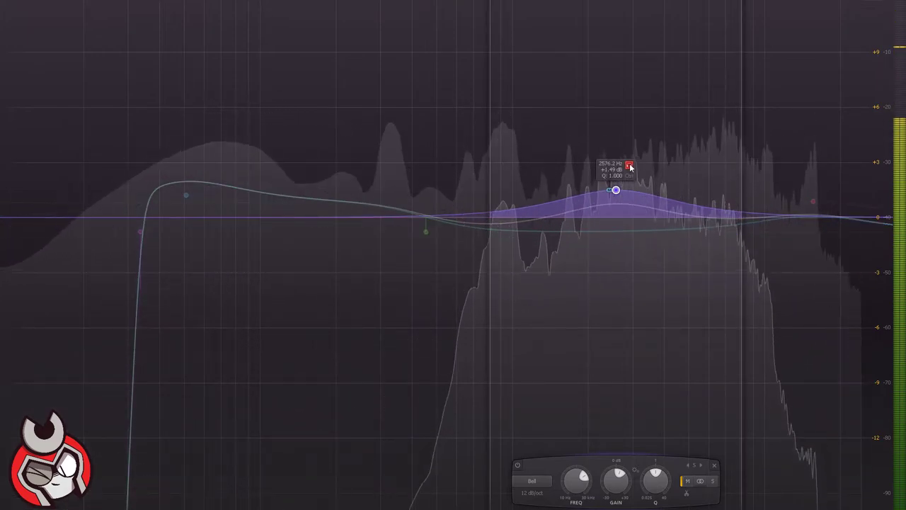
pyautogui.click(439, 248)
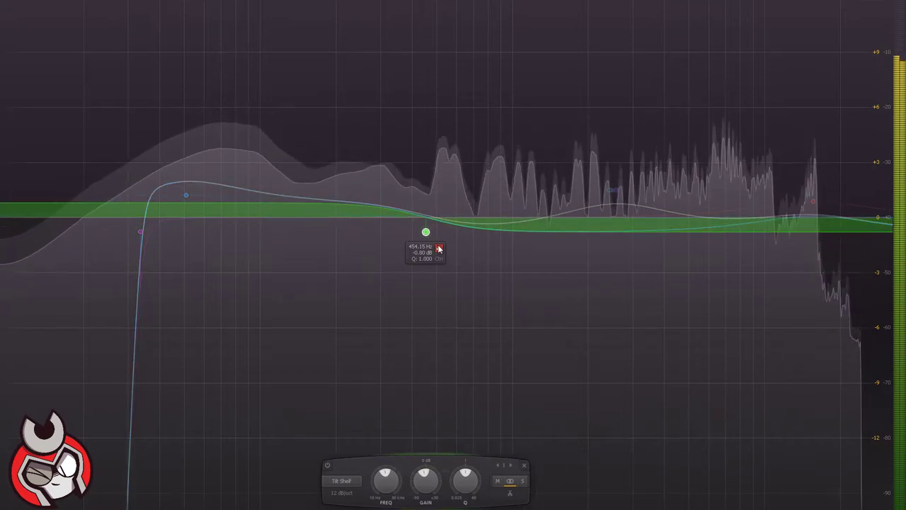
pyautogui.click(439, 248)
pyautogui.click(439, 247)
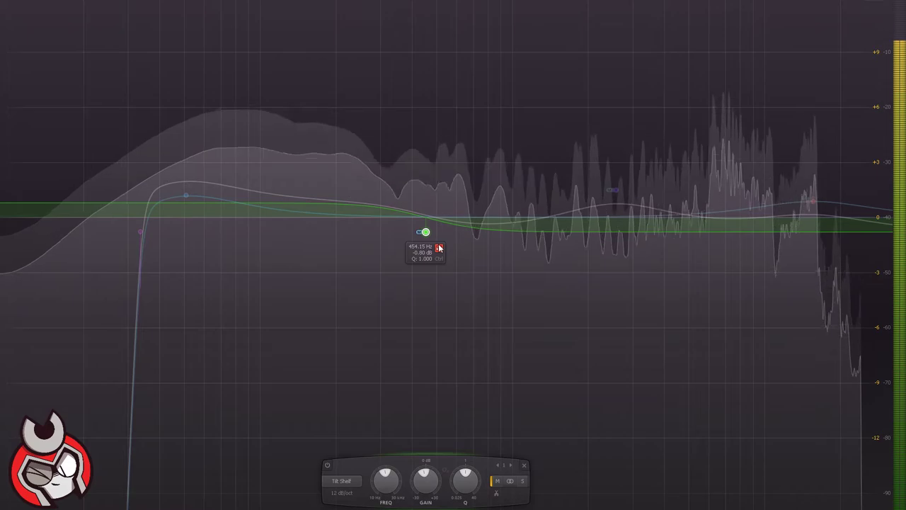
pyautogui.click(439, 248)
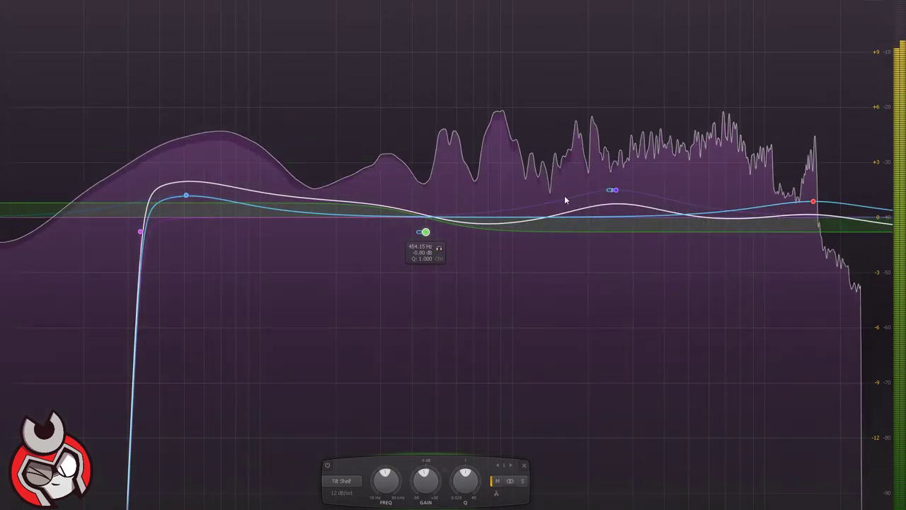
pyautogui.click(813, 201)
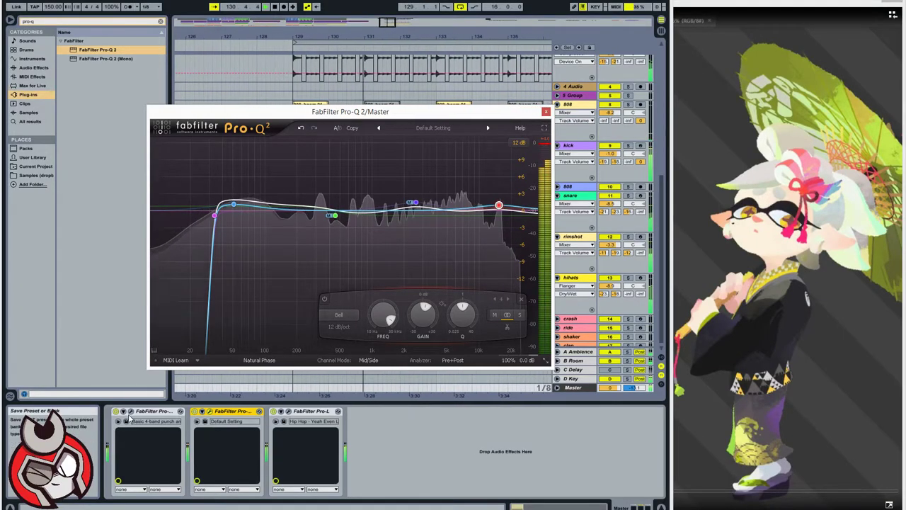
# - Lower Pro-MB's high-mid band to about +2.3 dB, and set the Pro-Q 2 tilt shelf's gain to about -0.57 dB
pyautogui.click(130, 411)
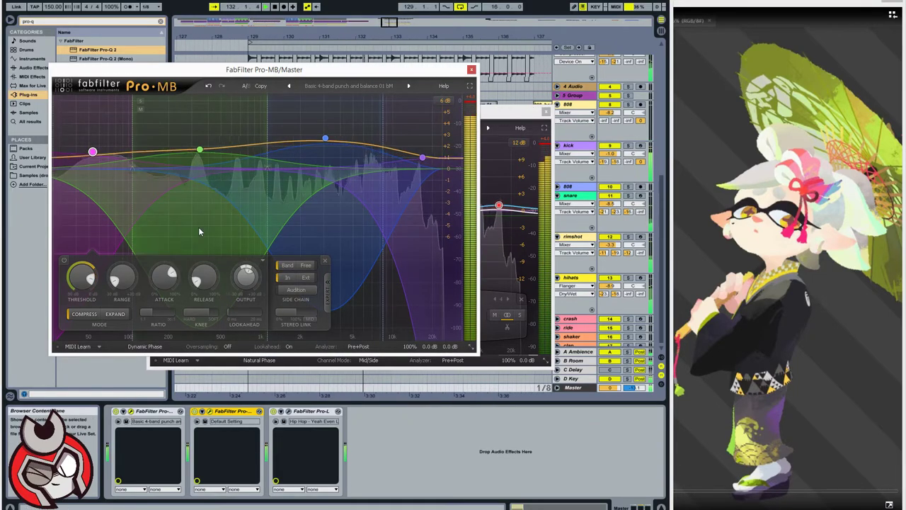
pyautogui.click(325, 139)
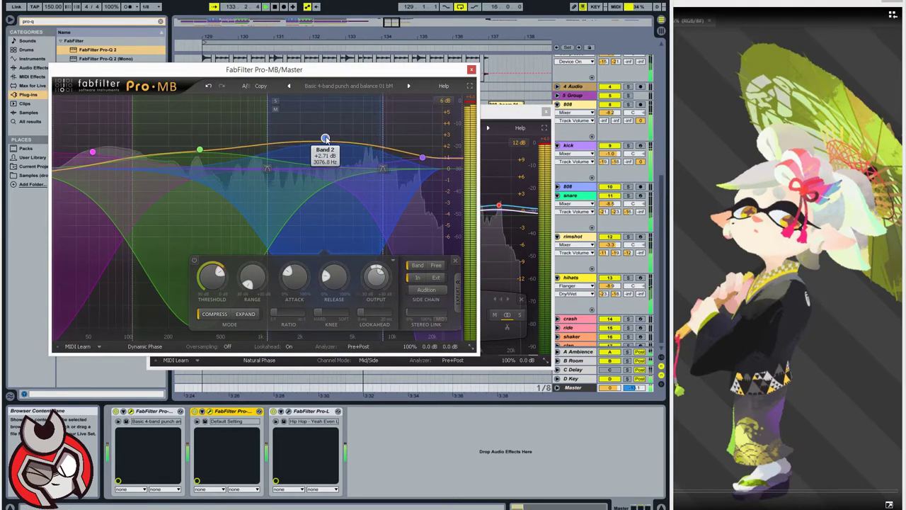
pyautogui.click(500, 115)
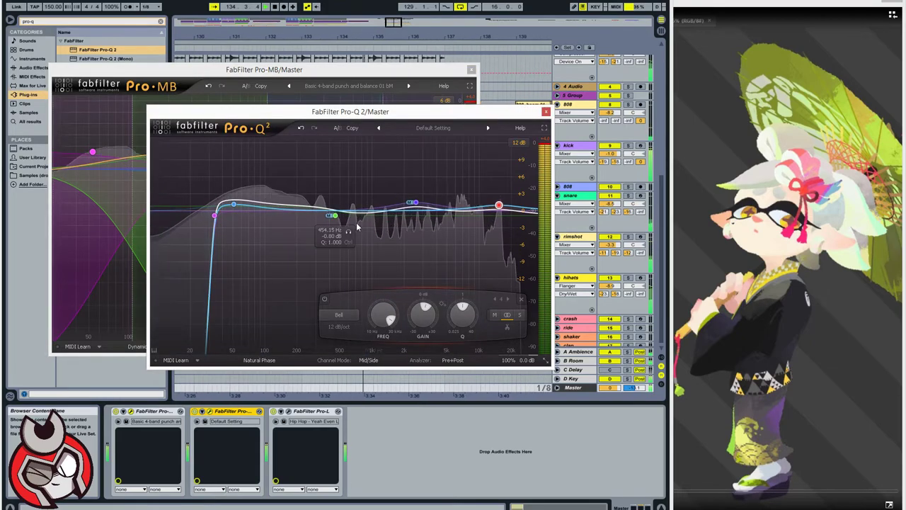
pyautogui.click(334, 215)
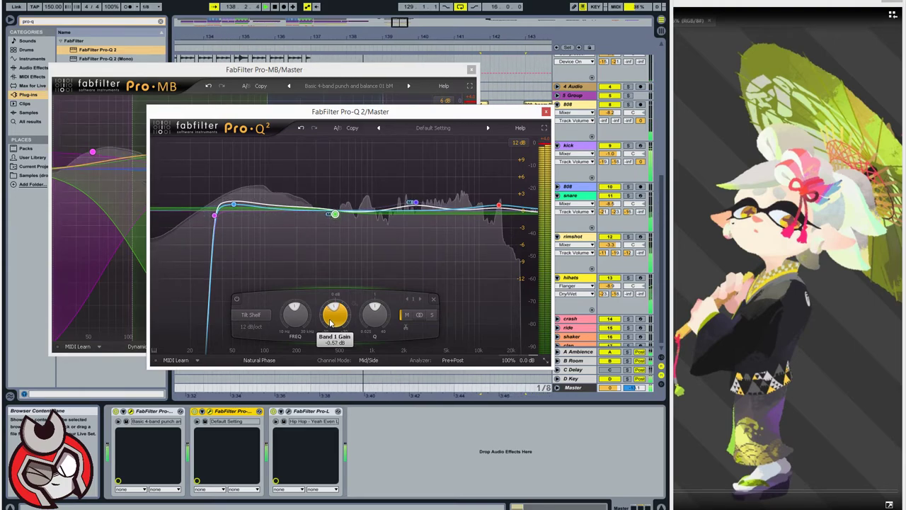
pyautogui.click(545, 111)
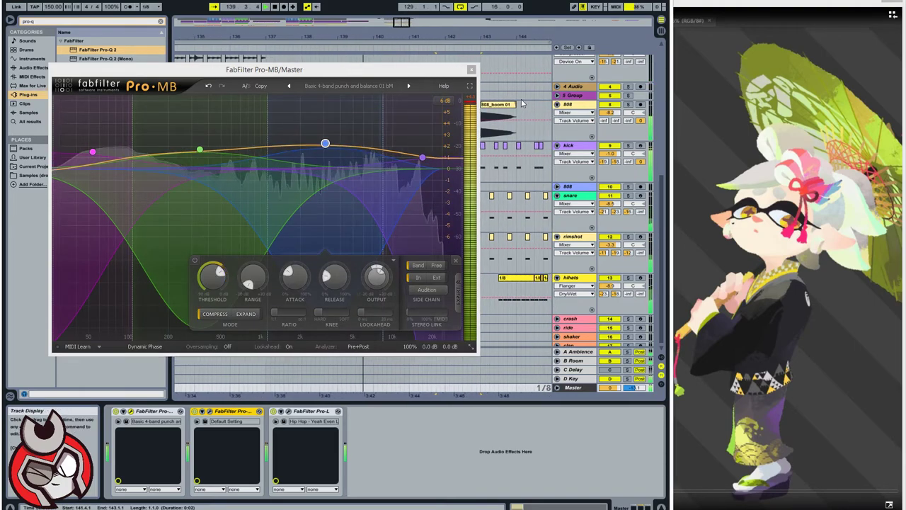
pyautogui.click(471, 69)
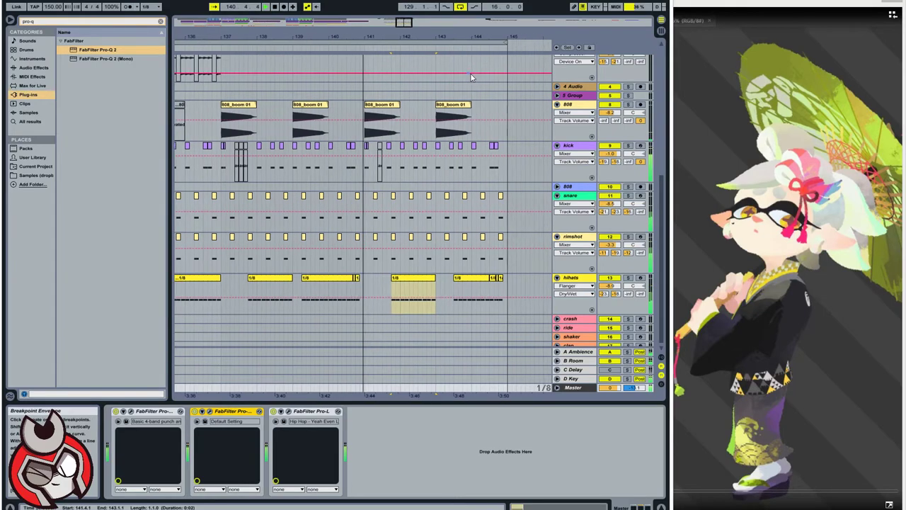
# - Reopen Pro-Q 2 and bypass and re-enable its low bell to compare the sound
pyautogui.click(210, 415)
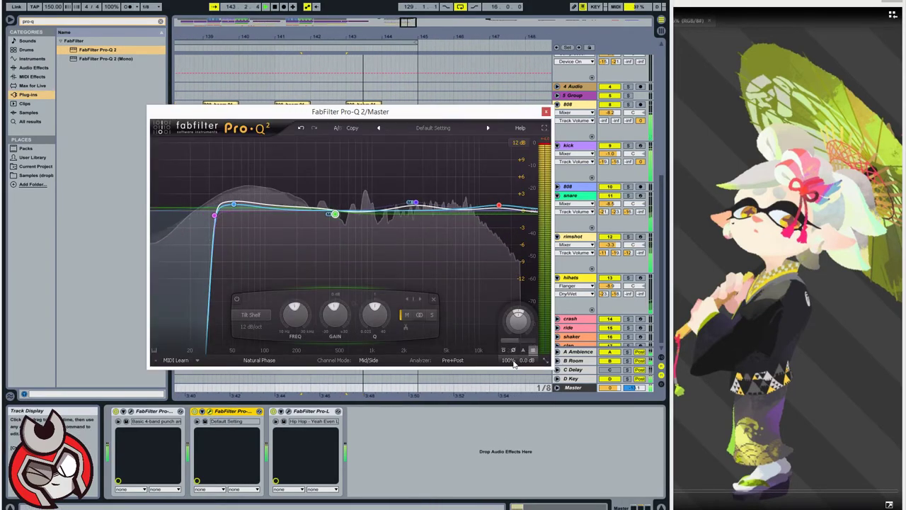
pyautogui.click(542, 129)
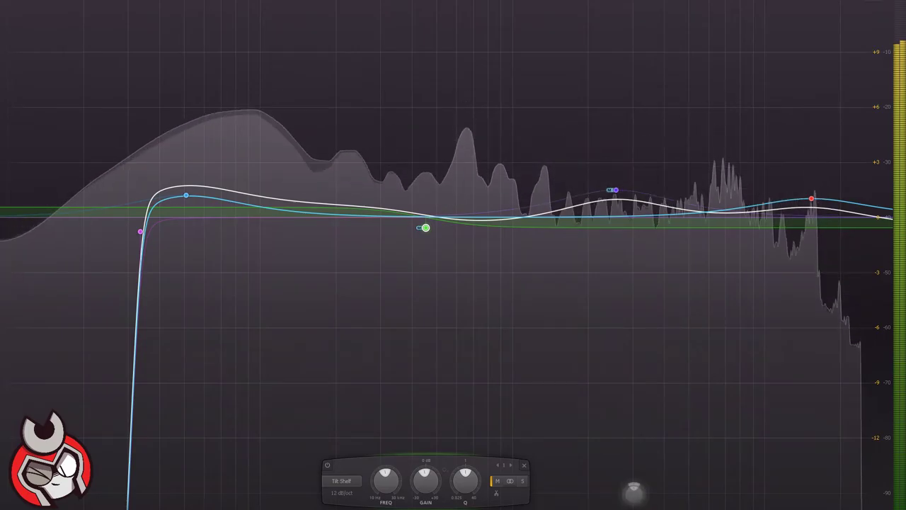
pyautogui.press('Escape')
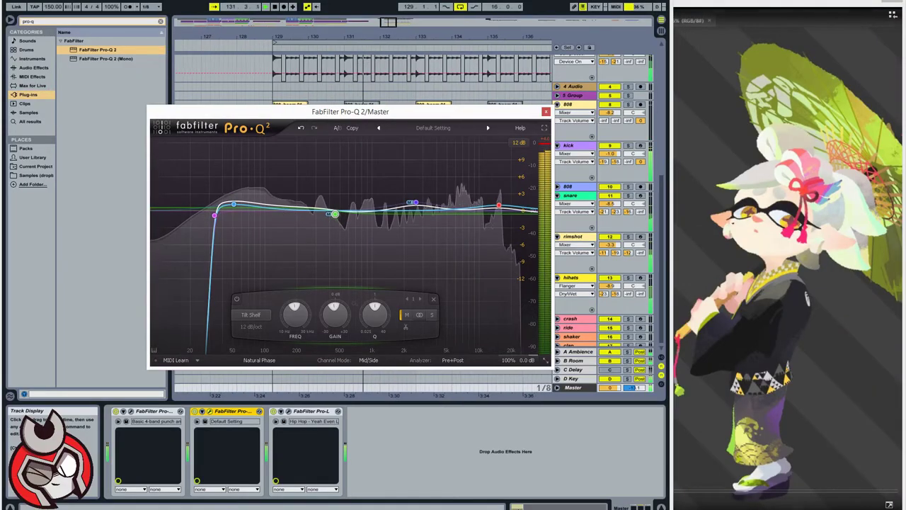
pyautogui.click(233, 205)
pyautogui.click(166, 300)
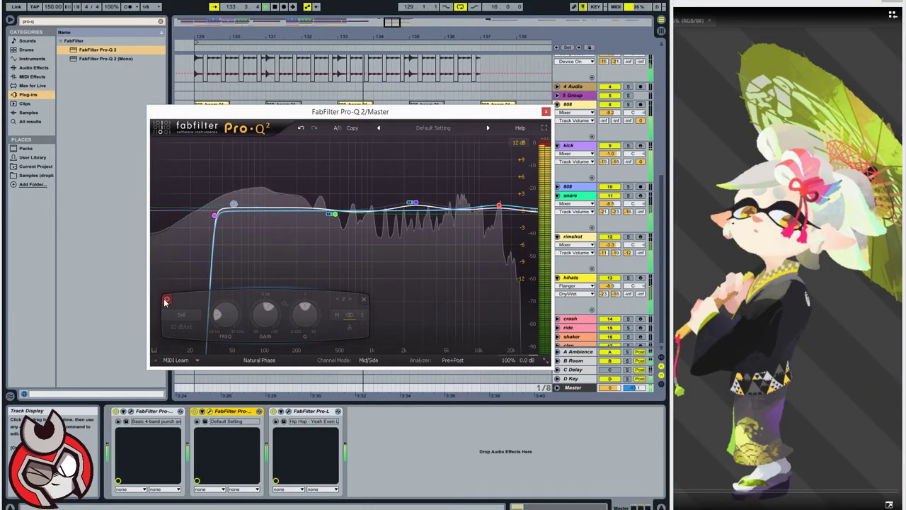
pyautogui.click(165, 300)
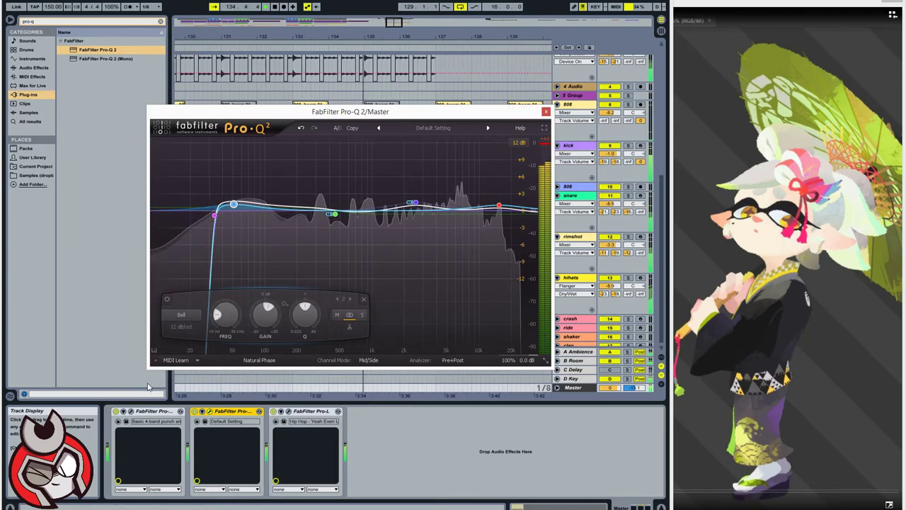
pyautogui.click(131, 412)
pyautogui.click(201, 412)
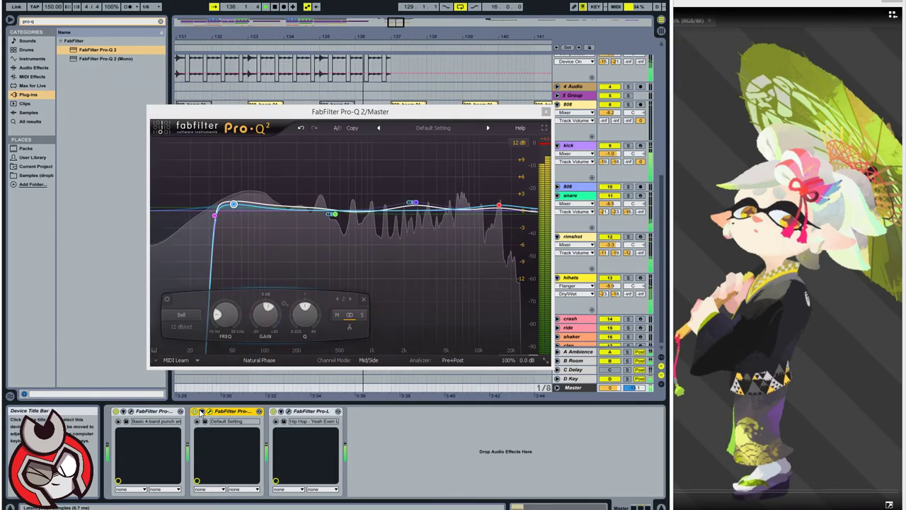
# - Close Pro-Q 2, then open the master's Pro-L limiter to check its gain reduction and close it
pyautogui.click(216, 411)
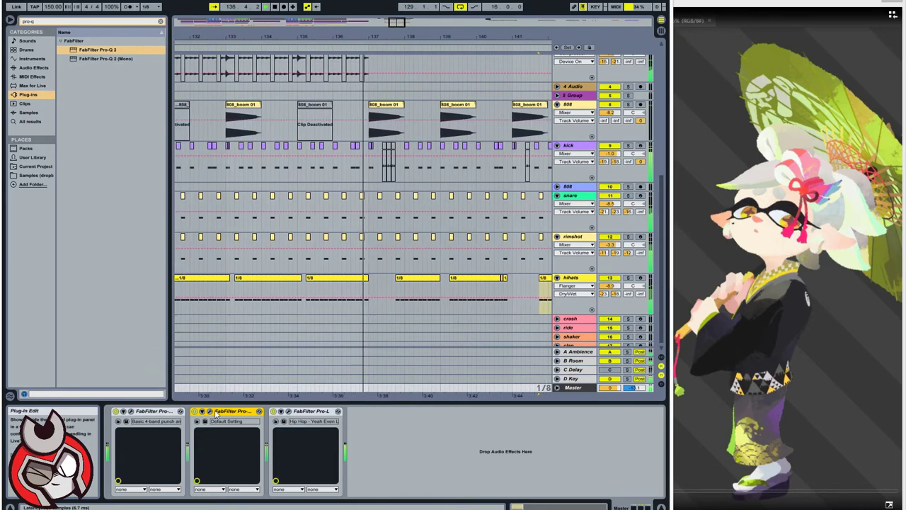
pyautogui.click(289, 412)
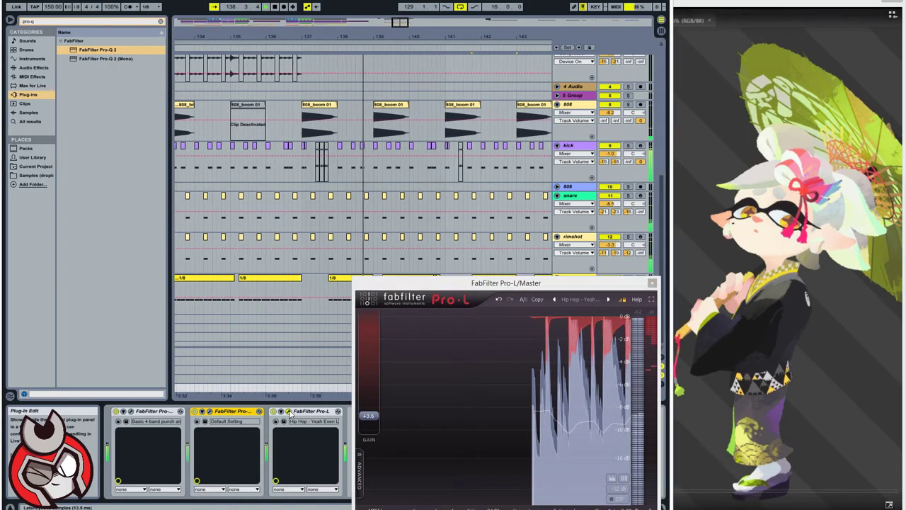
pyautogui.click(652, 283)
# - Delete the first sample track's audio from bar 145 onward and restart playback from bar 137
pyautogui.moveTo(432, 37); pyautogui.dragTo(432, 28)
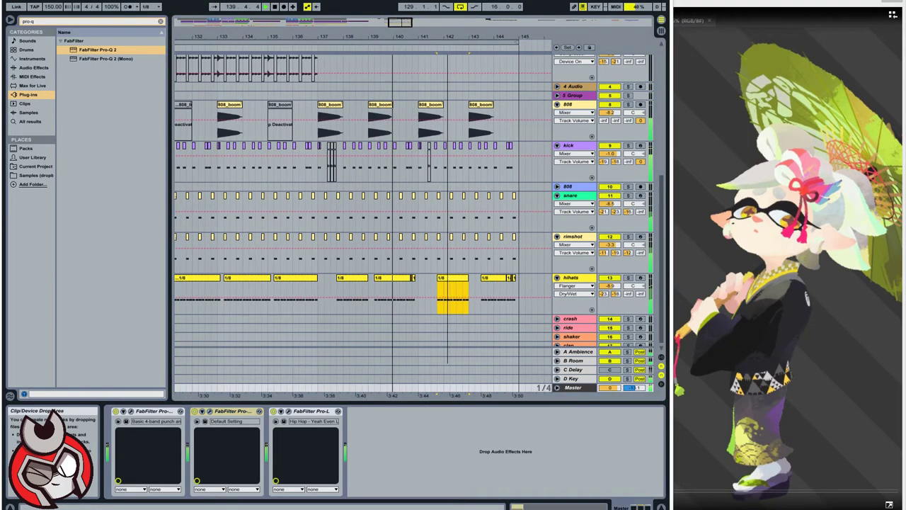
pyautogui.scroll(1, 431, 100)
pyautogui.scroll(3, 430, 95)
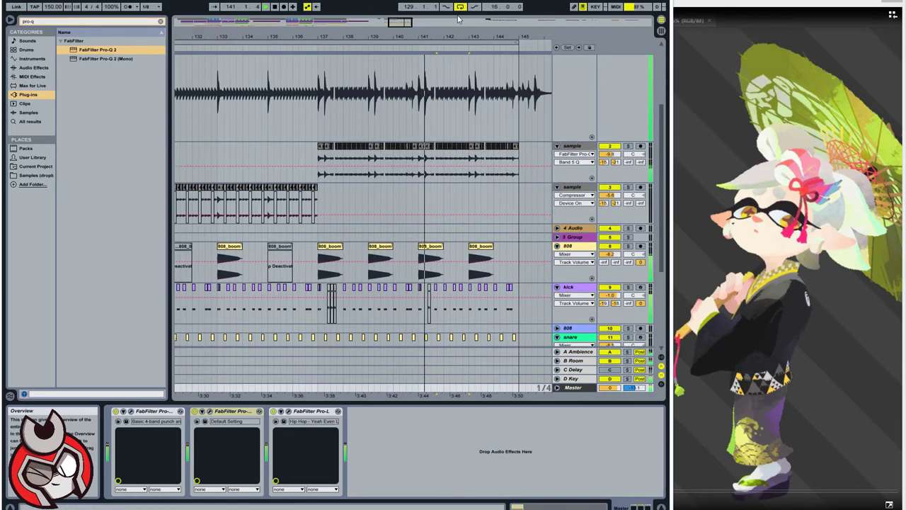
pyautogui.scroll(3, 527, 138)
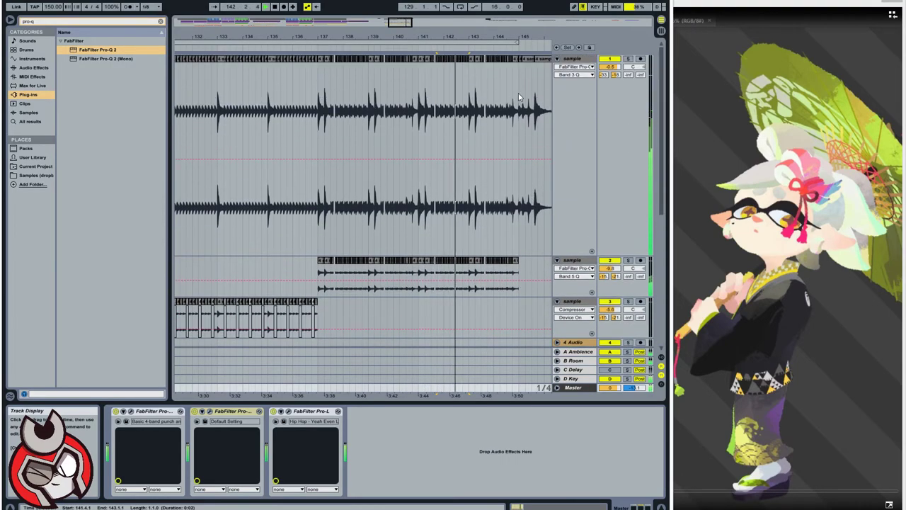
pyautogui.click(520, 99)
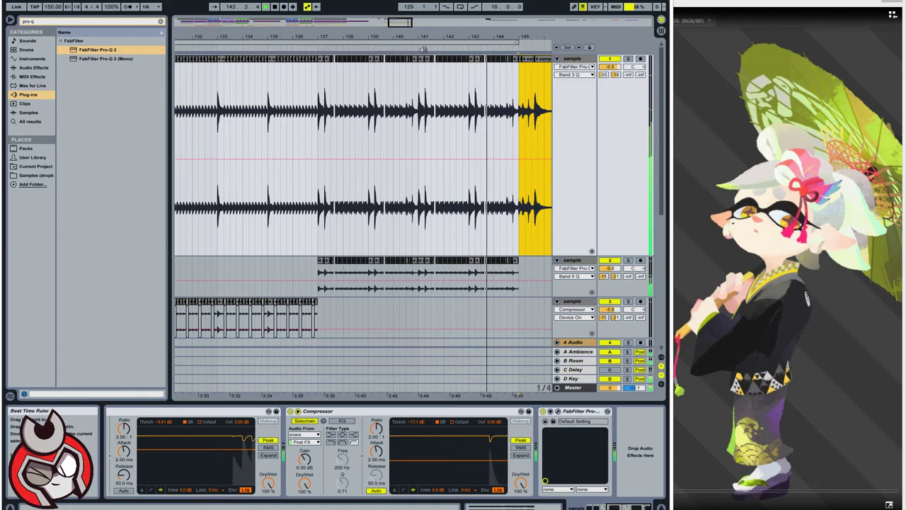
pyautogui.click(318, 110)
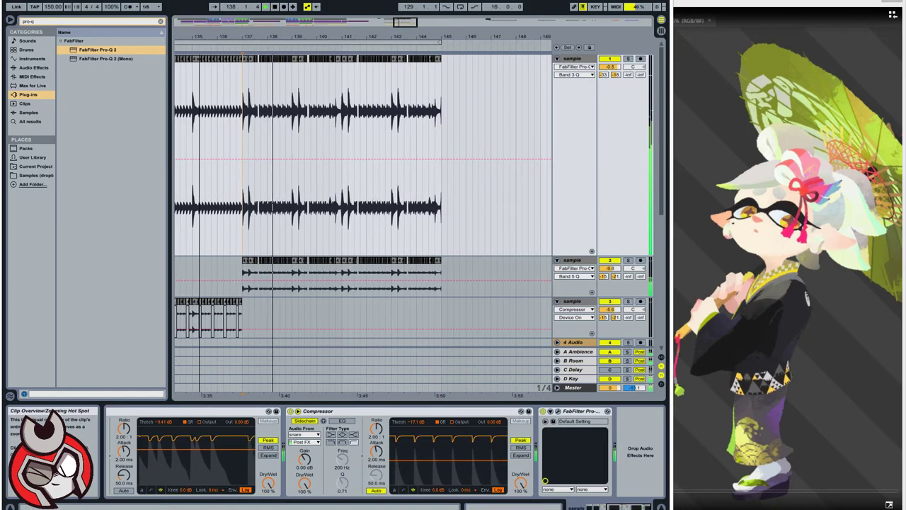
# - Place the four-bar crash clip from Session View on the crash track at bar 145 in the arrangement
pyautogui.scroll(-5, 451, 126)
pyautogui.scroll(-1, 451, 124)
pyautogui.press('Tab')
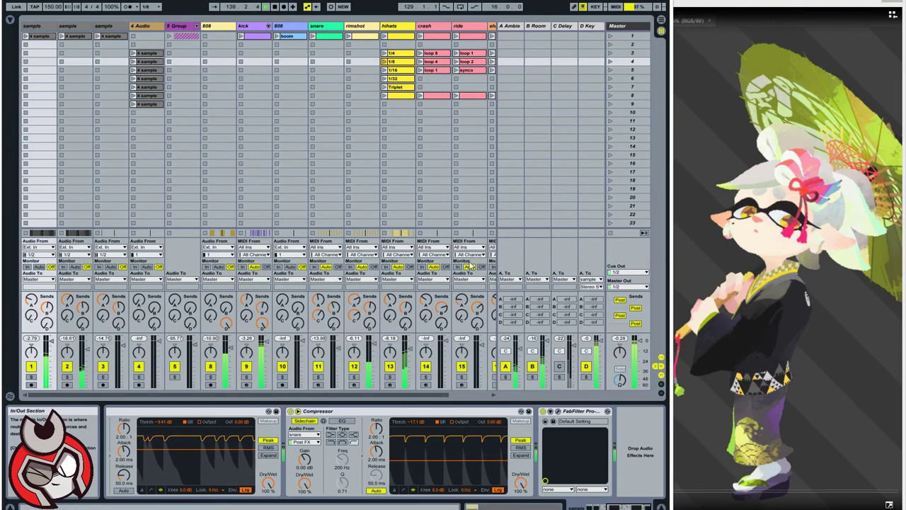
pyautogui.press('Tab')
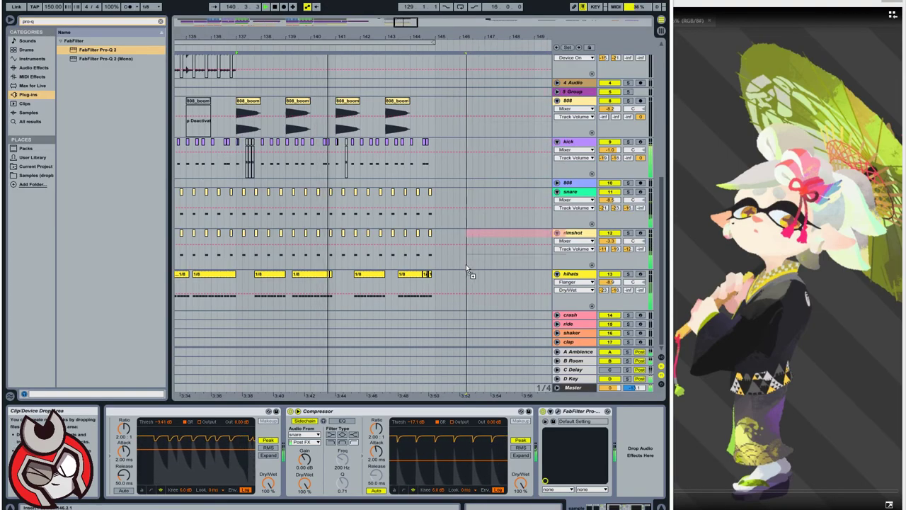
pyautogui.click(435, 317)
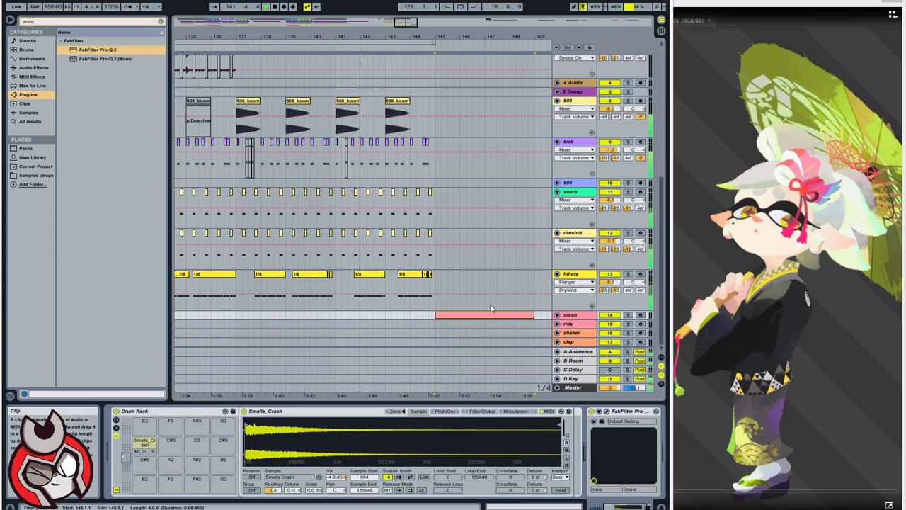
pyautogui.click(558, 315)
pyautogui.scroll(5, 475, 220)
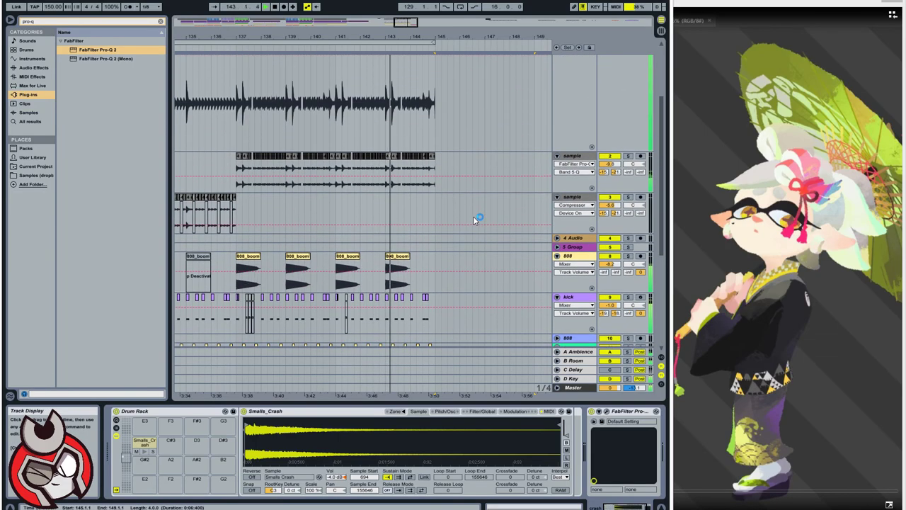